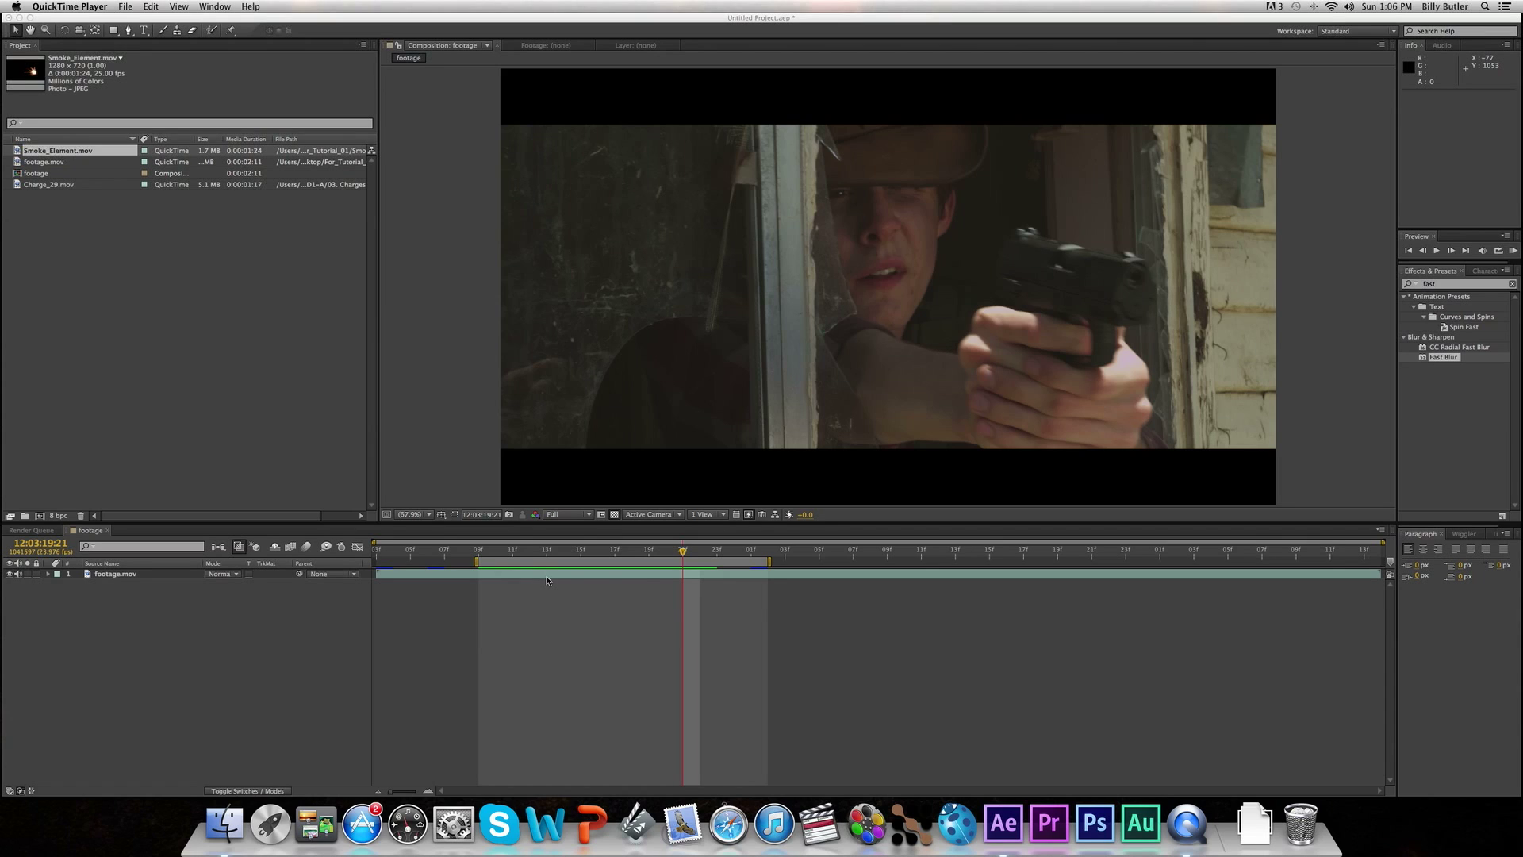
# Go to the firing frame and add Charge_29.mov to the composition above footage.mov.
pyautogui.click(685, 553)
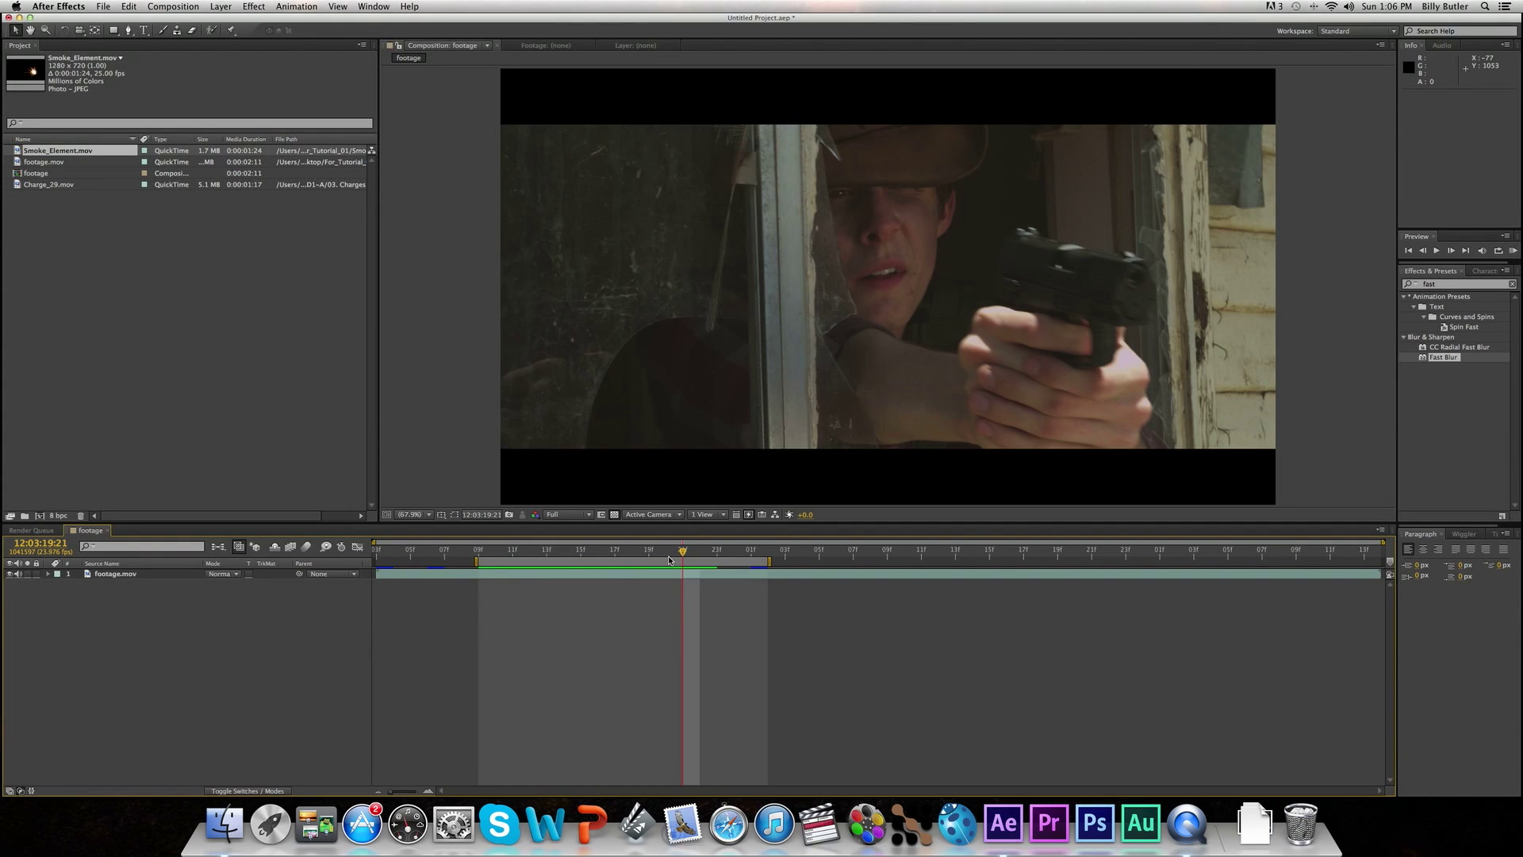
pyautogui.moveTo(685, 555)
pyautogui.mouseDown()
pyautogui.moveTo(748, 555)
pyautogui.moveTo(652, 563)
pyautogui.moveTo(714, 575)
pyautogui.moveTo(699, 569)
pyautogui.mouseUp()
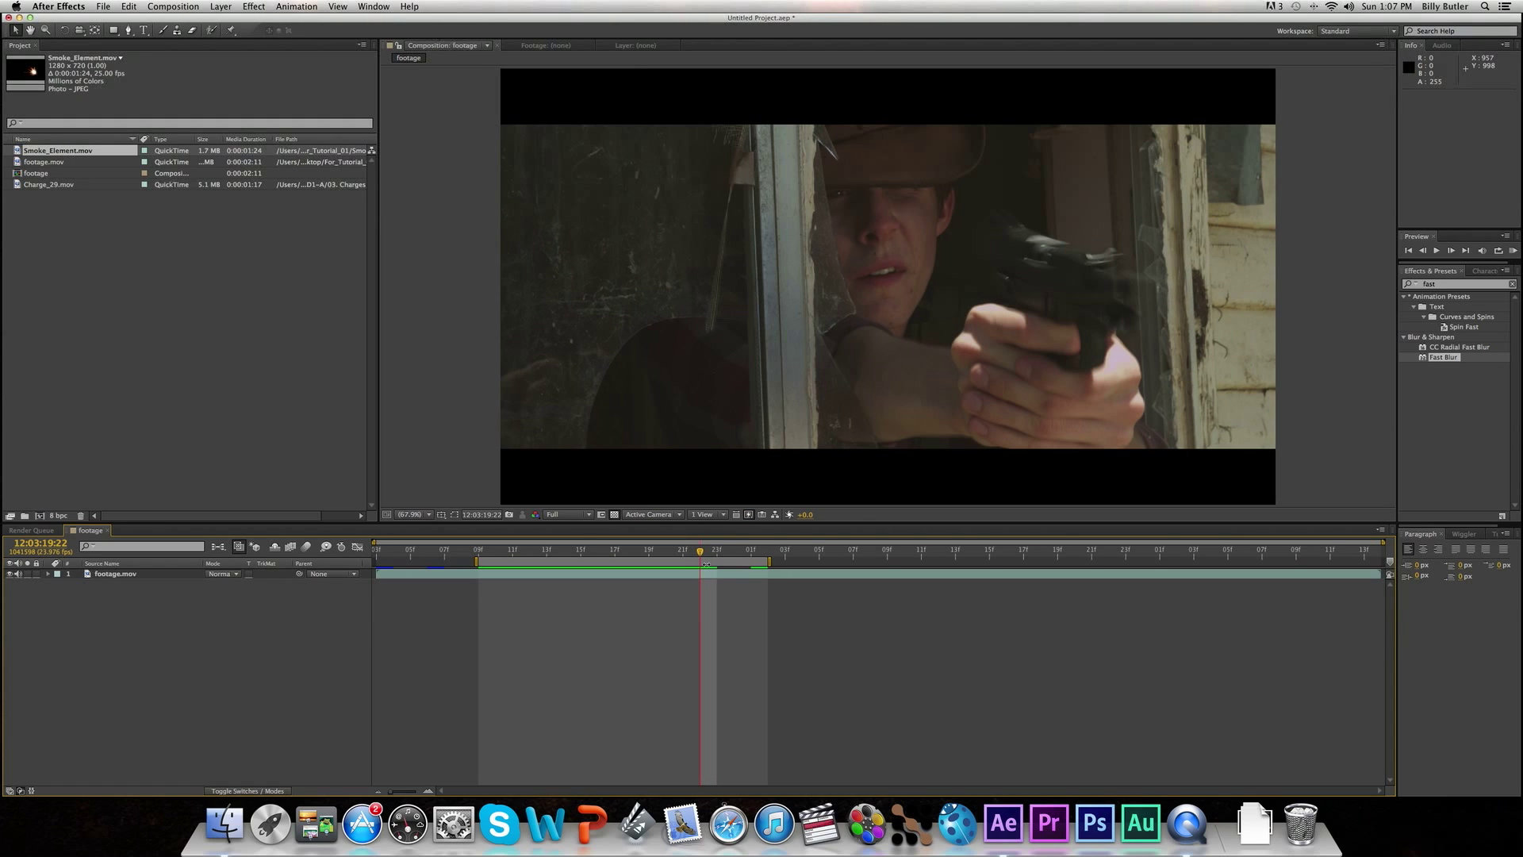
pyautogui.moveTo(688, 555); pyautogui.dragTo(685, 556)
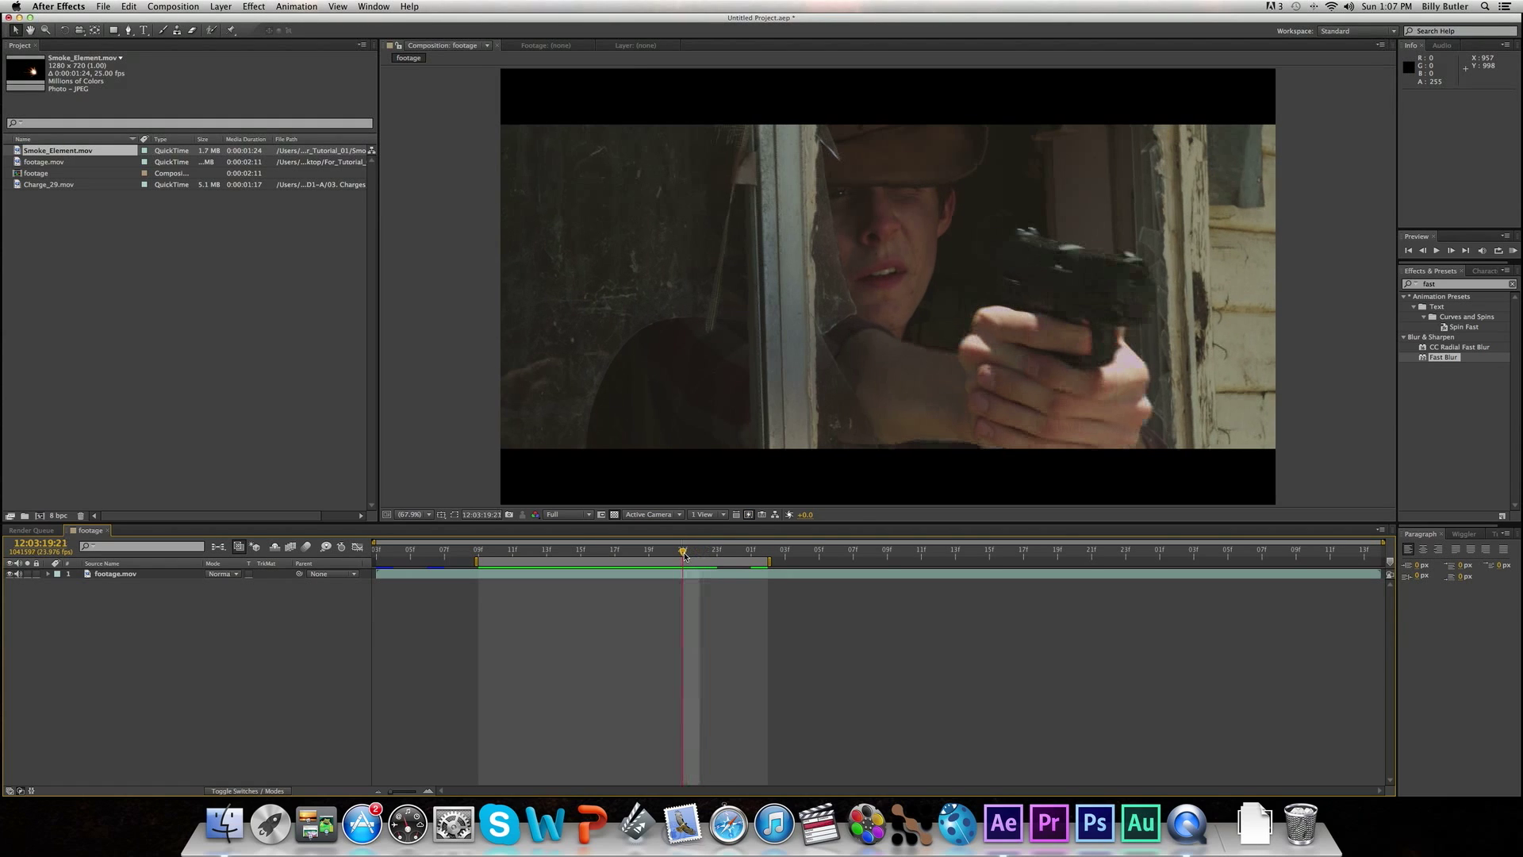
pyautogui.click(40, 186)
pyautogui.moveTo(40, 188); pyautogui.dragTo(582, 578)
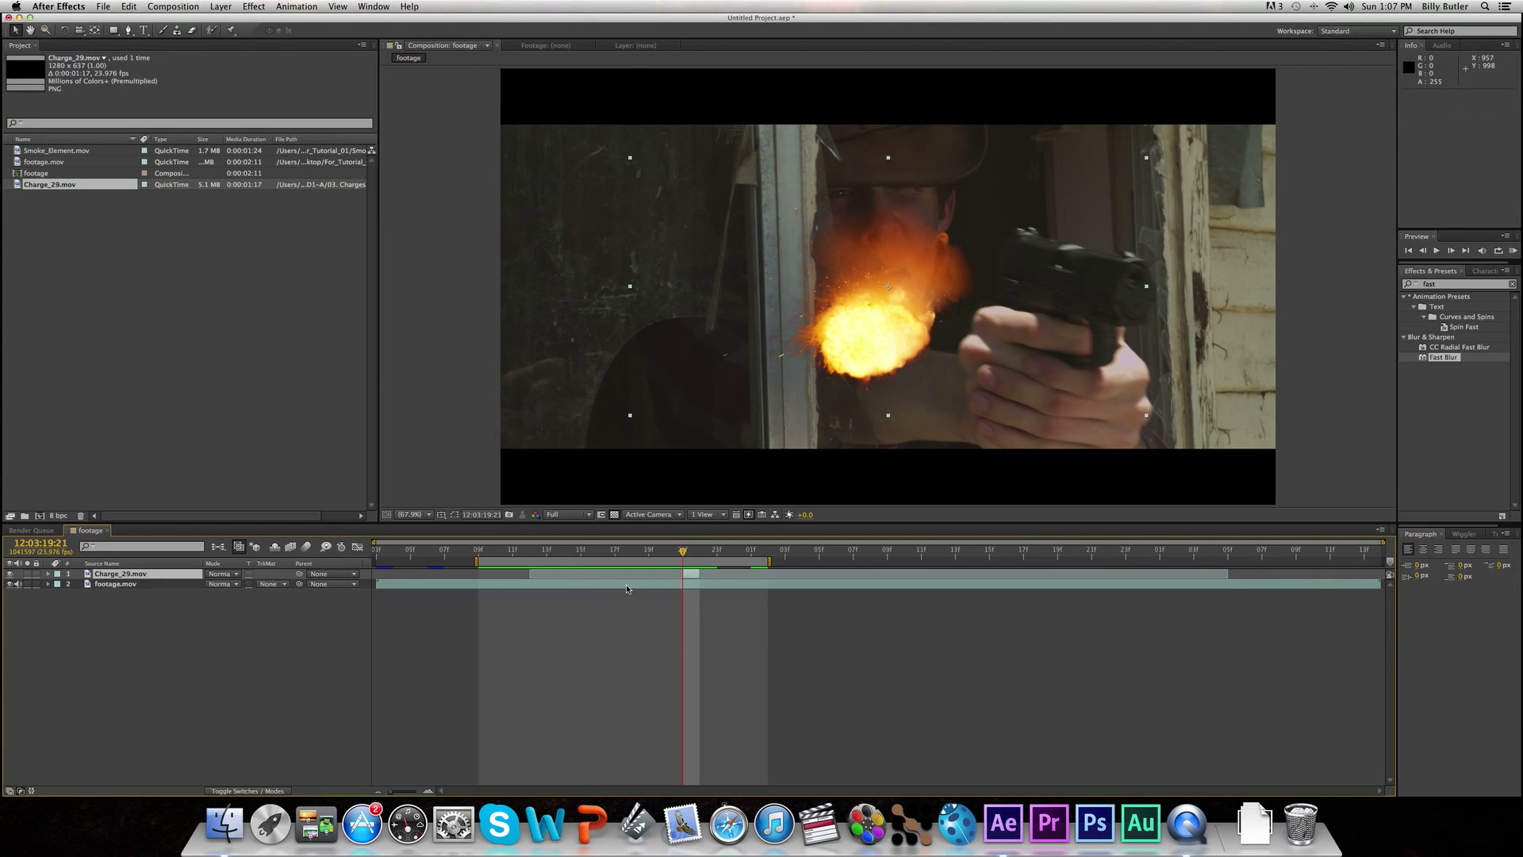
# Rotate the Charge_29.mov flash so the blast angles away from the gun.
pyautogui.moveTo(683, 555); pyautogui.dragTo(681, 553)
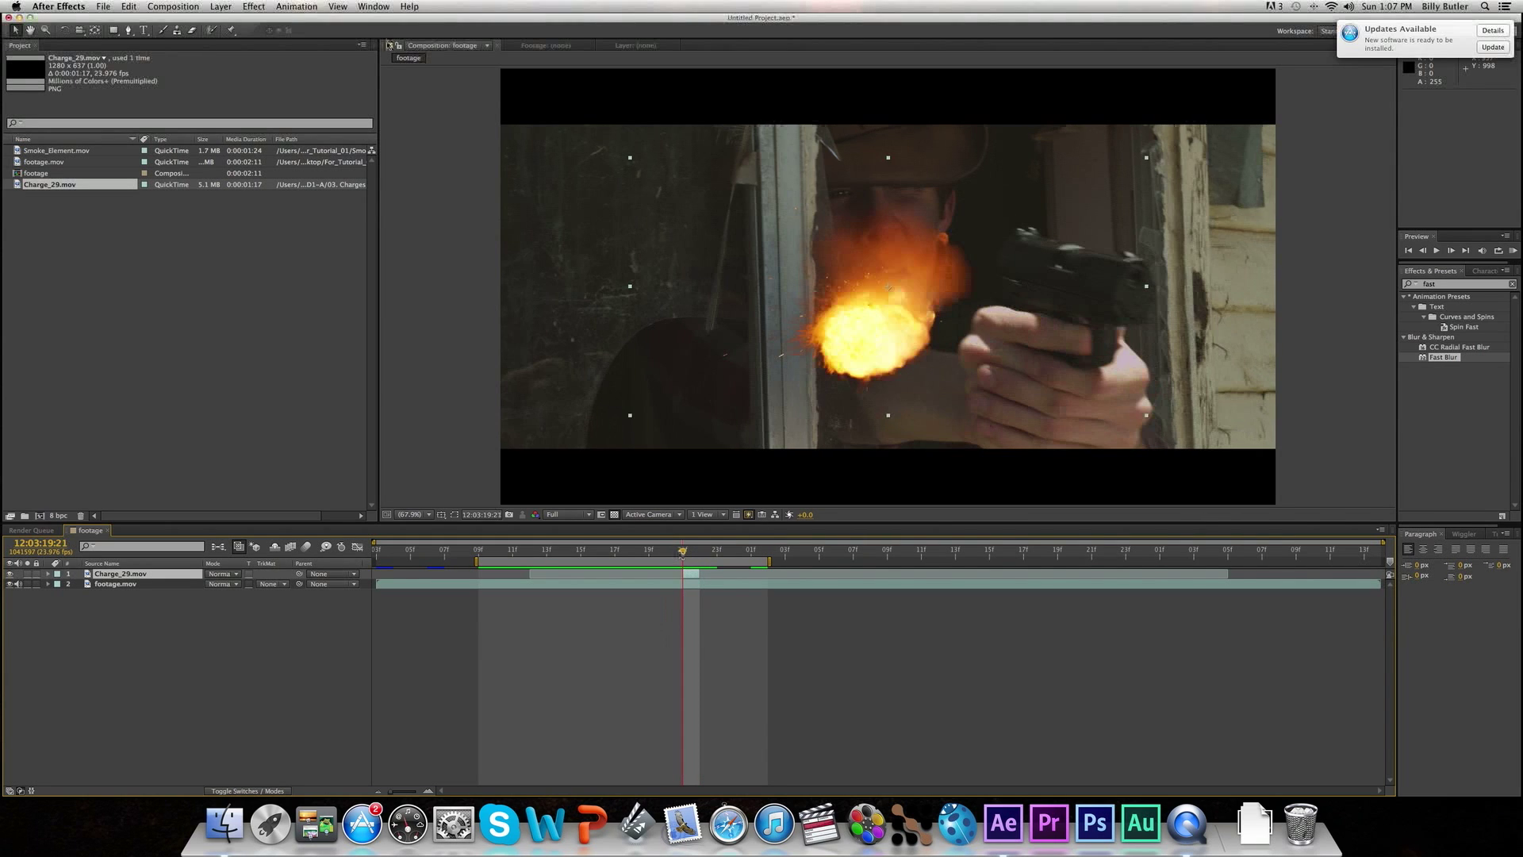
pyautogui.click(64, 30)
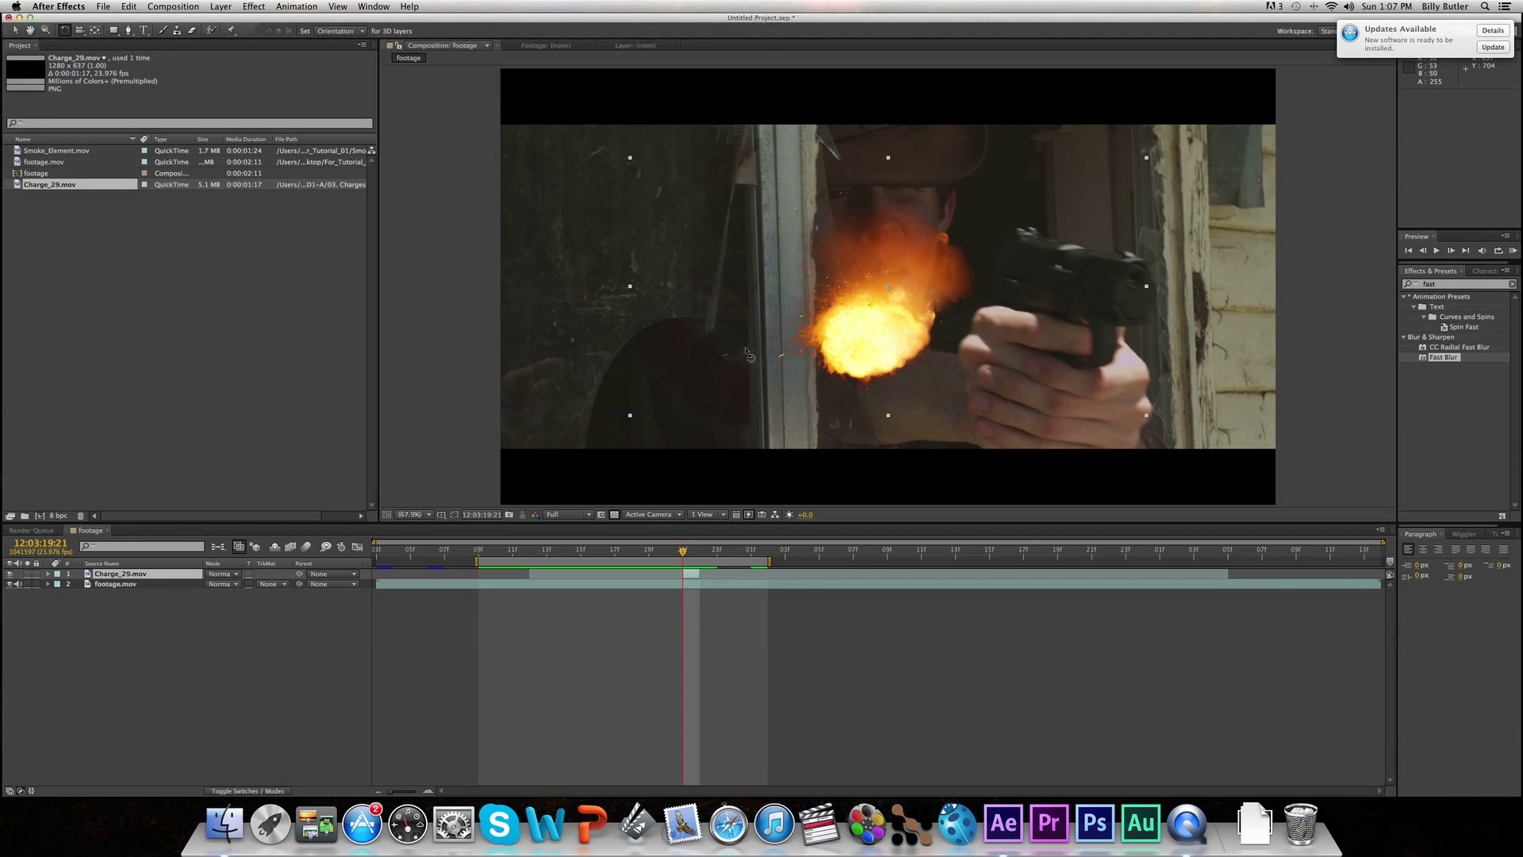
pyautogui.moveTo(757, 359); pyautogui.dragTo(703, 238)
# Move the flash onto the gun barrel tip and scale it up.
pyautogui.click(14, 30)
pyautogui.moveTo(845, 347); pyautogui.dragTo(1189, 333)
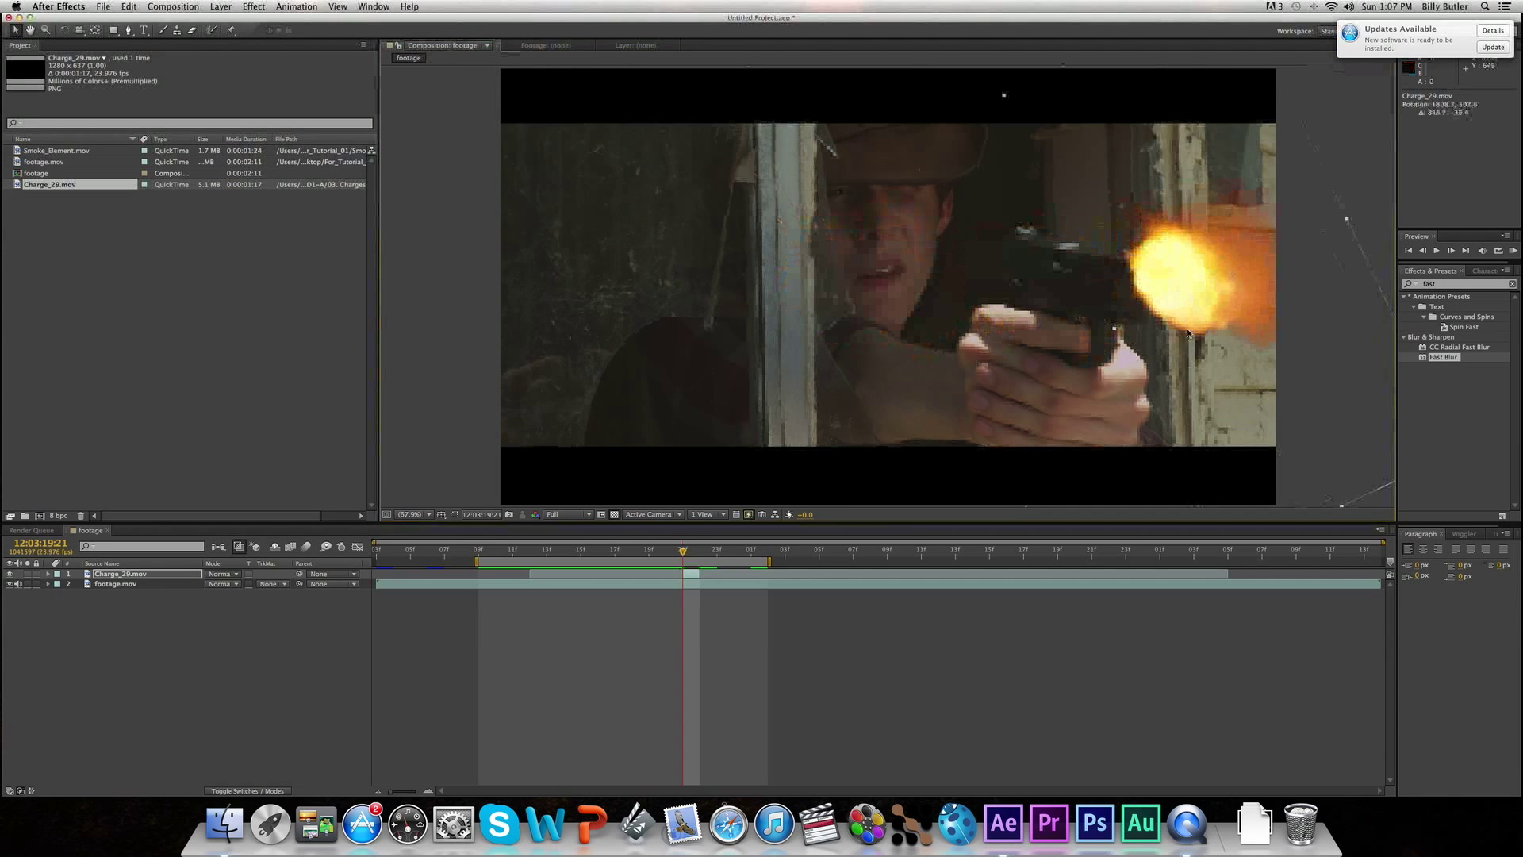
pyautogui.press(',')
pyautogui.press(',')
pyautogui.press(',')
pyautogui.press('.')
pyautogui.press('.')
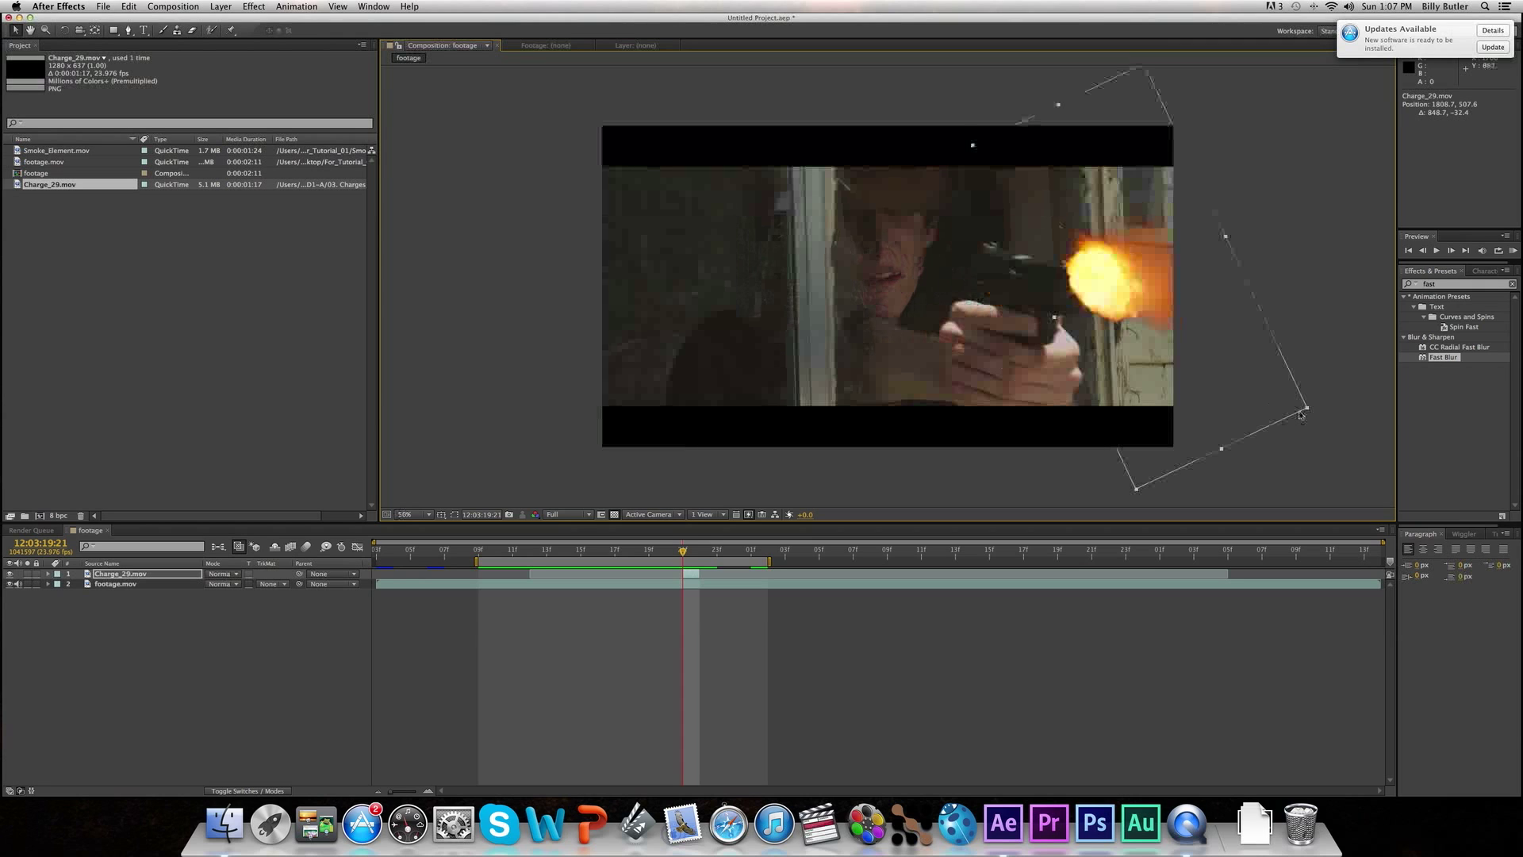
pyautogui.moveTo(1307, 410); pyautogui.dragTo(1358, 449)
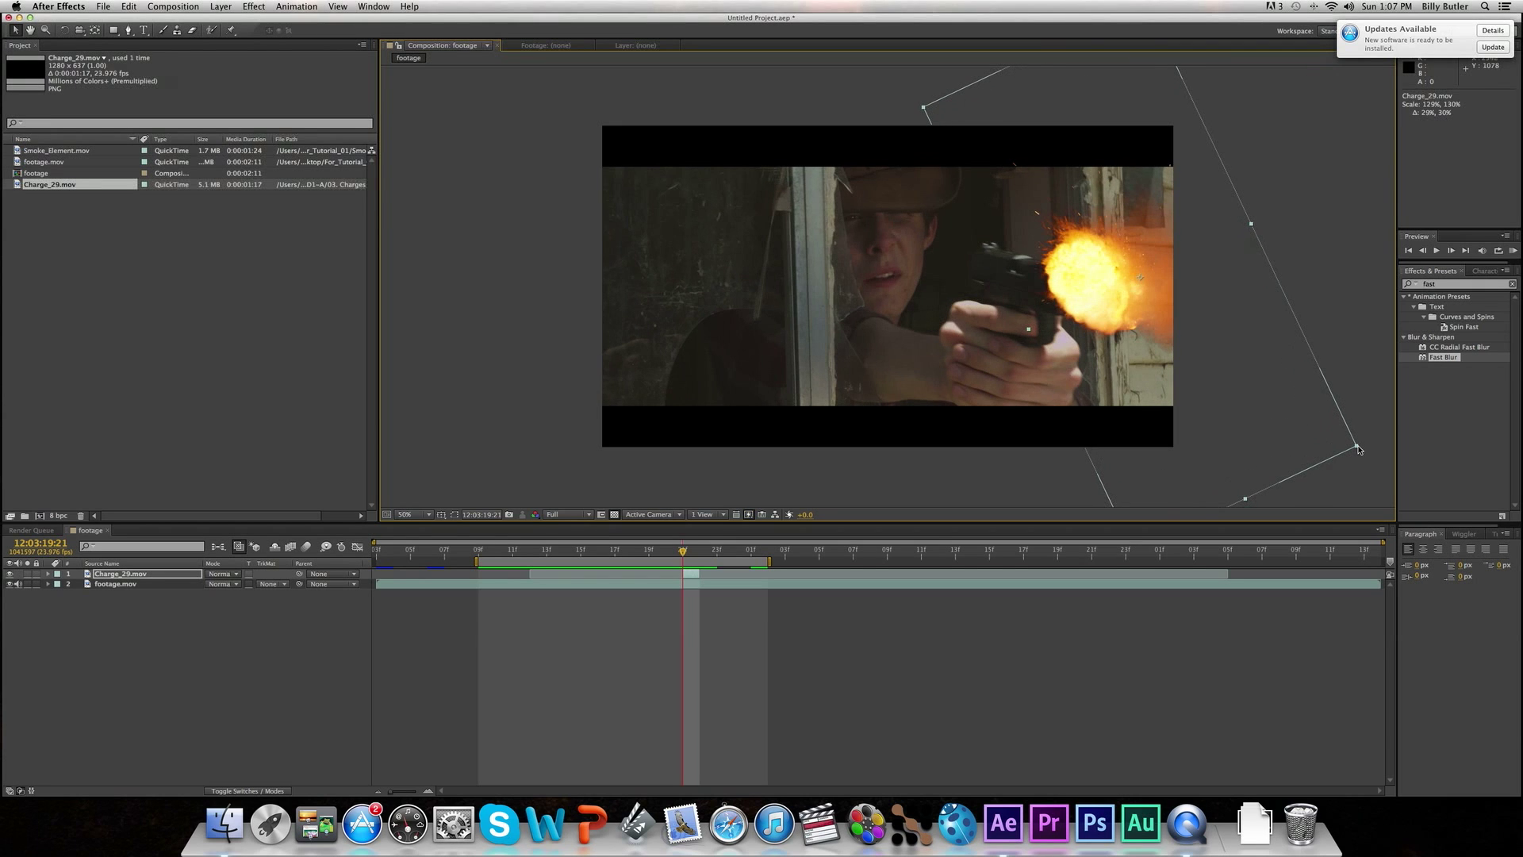
pyautogui.moveTo(1142, 316); pyautogui.dragTo(1158, 316)
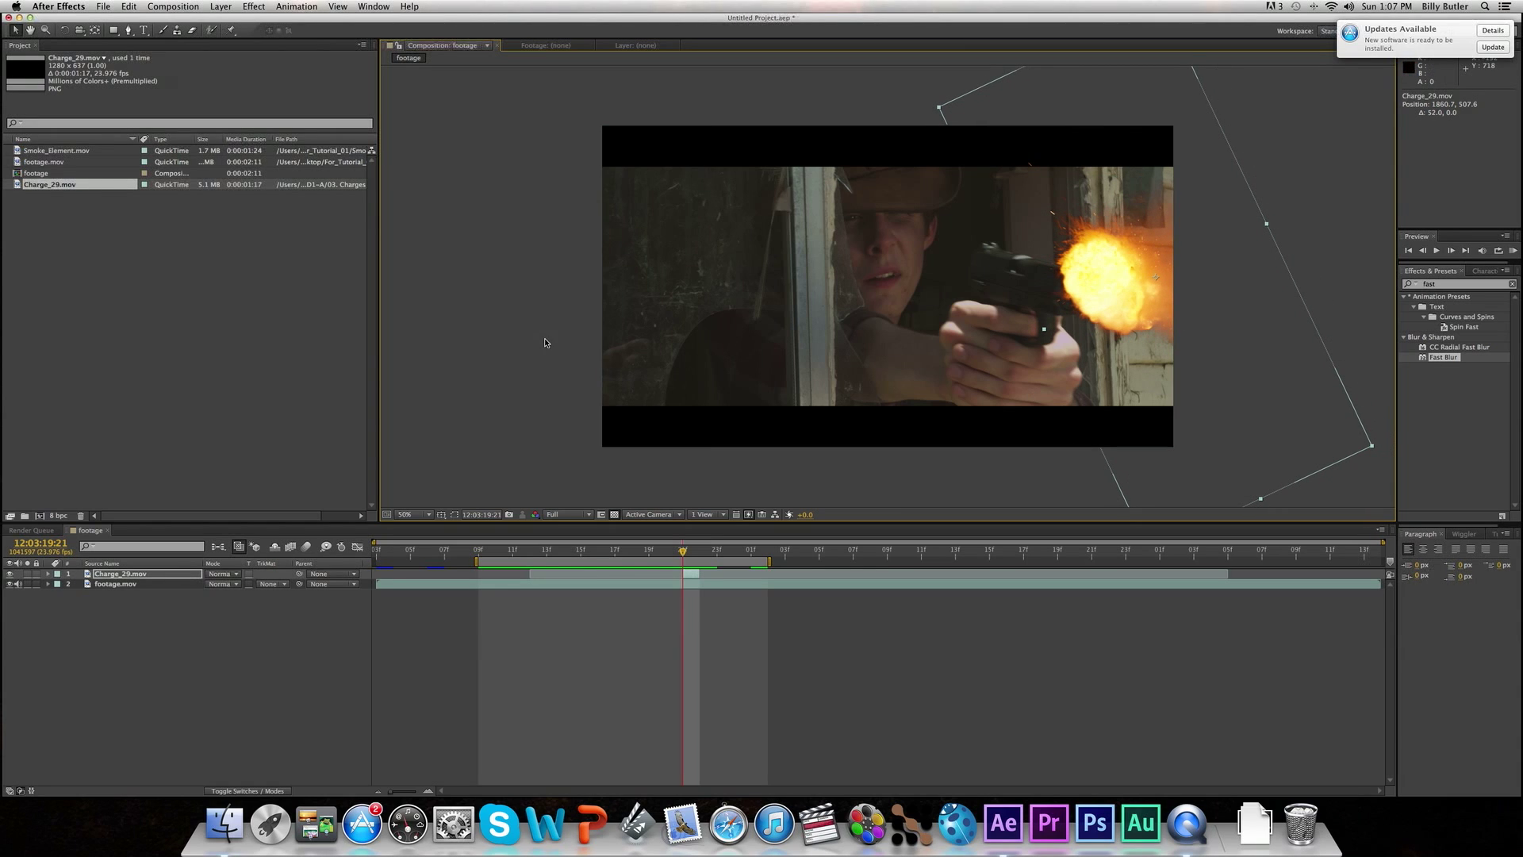
# Set viewer magnification to Fit and apply Fast Blur to the flash layer.
pyautogui.click(421, 514)
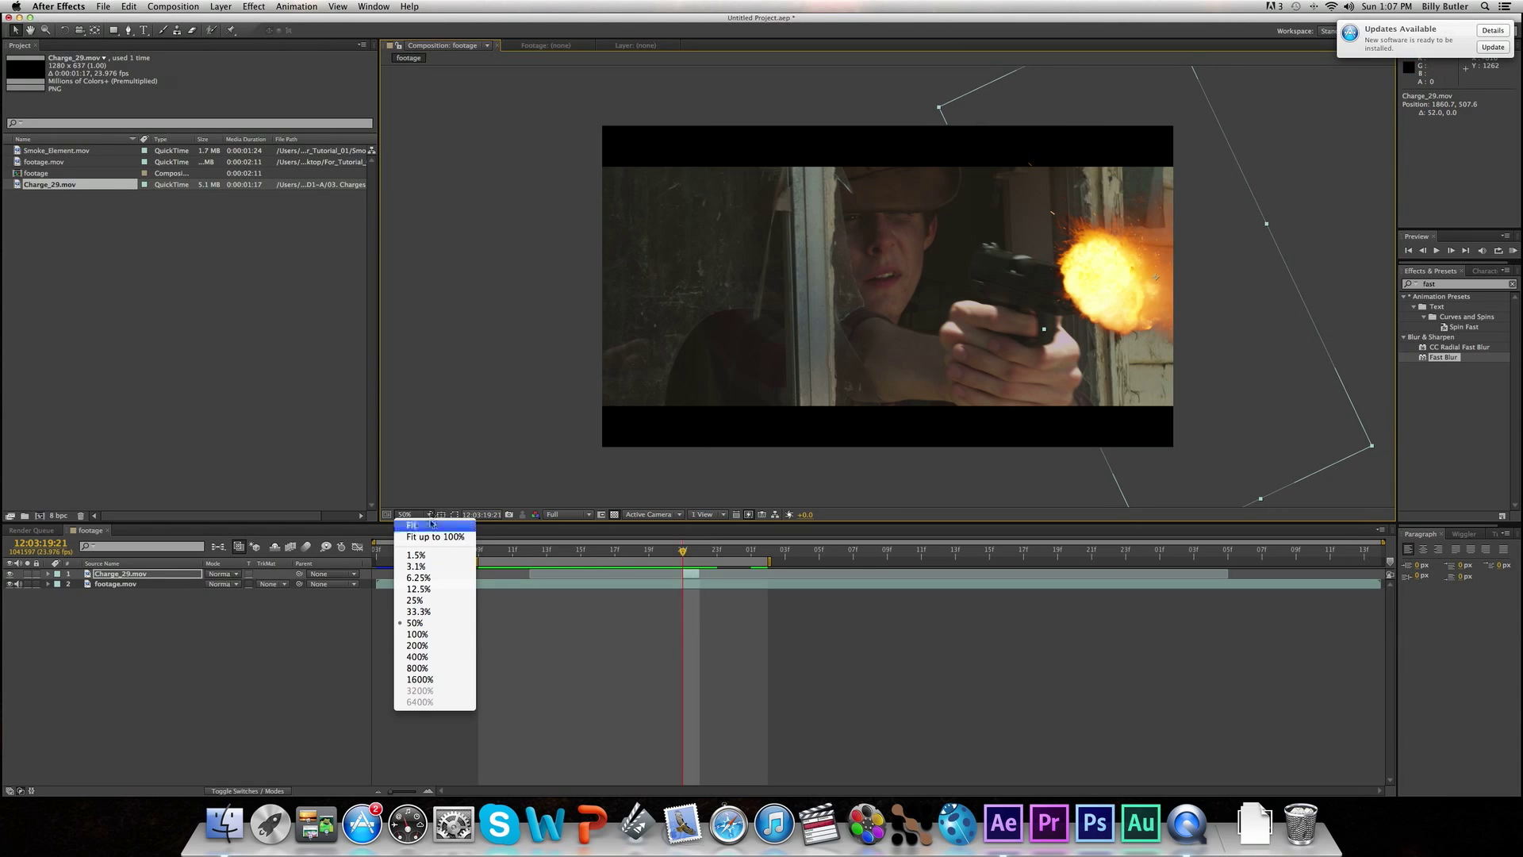
pyautogui.click(432, 524)
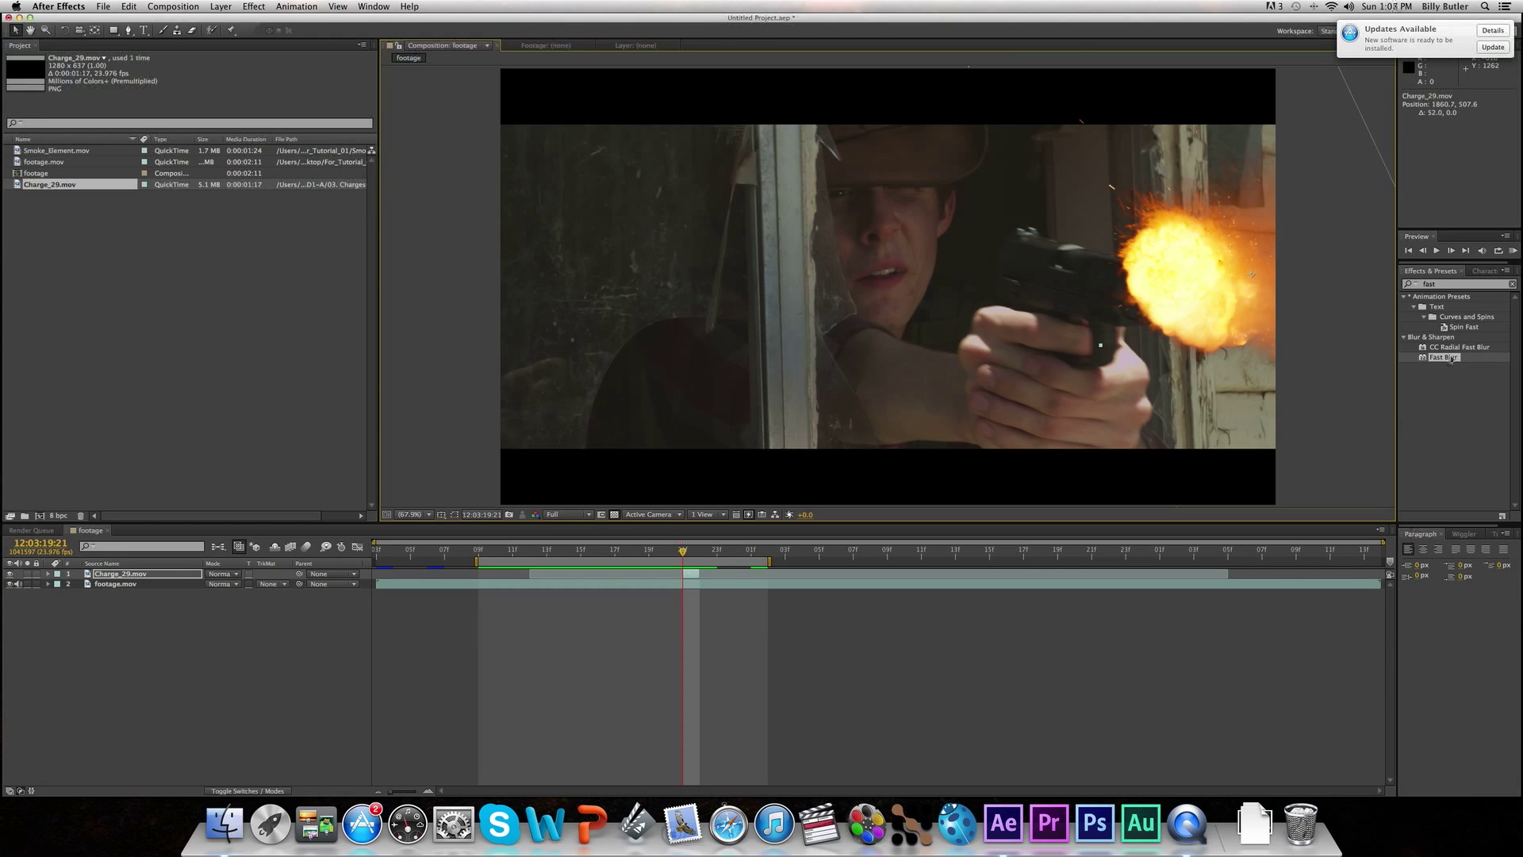
pyautogui.moveTo(1448, 358); pyautogui.dragTo(695, 572)
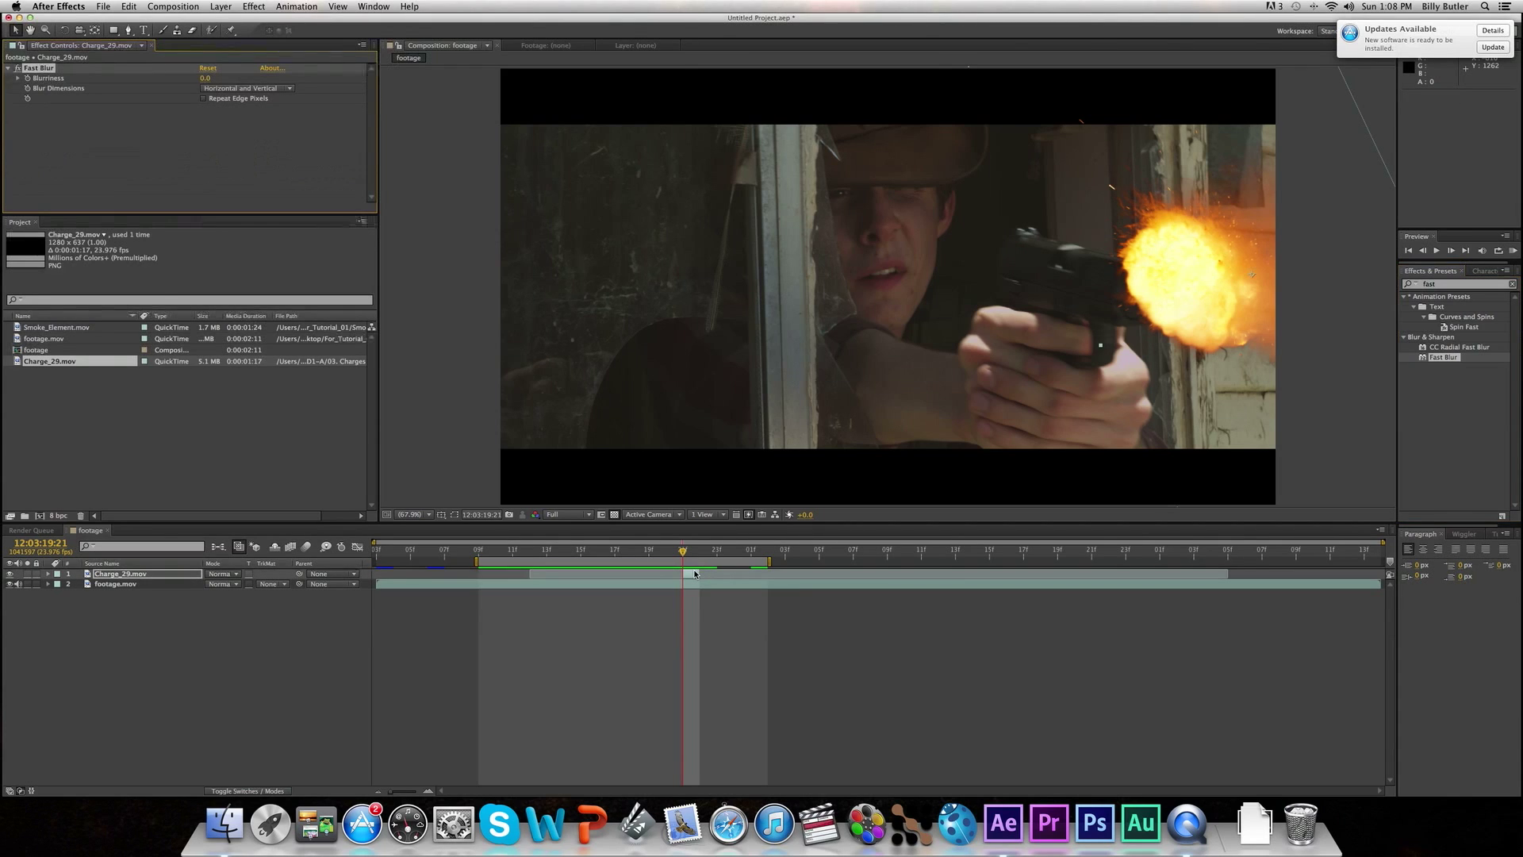
# Set Fast Blur blurriness to 6 and turn on Repeat Edge Pixels.
pyautogui.click(204, 78)
pyautogui.write('6')
pyautogui.press('Return')
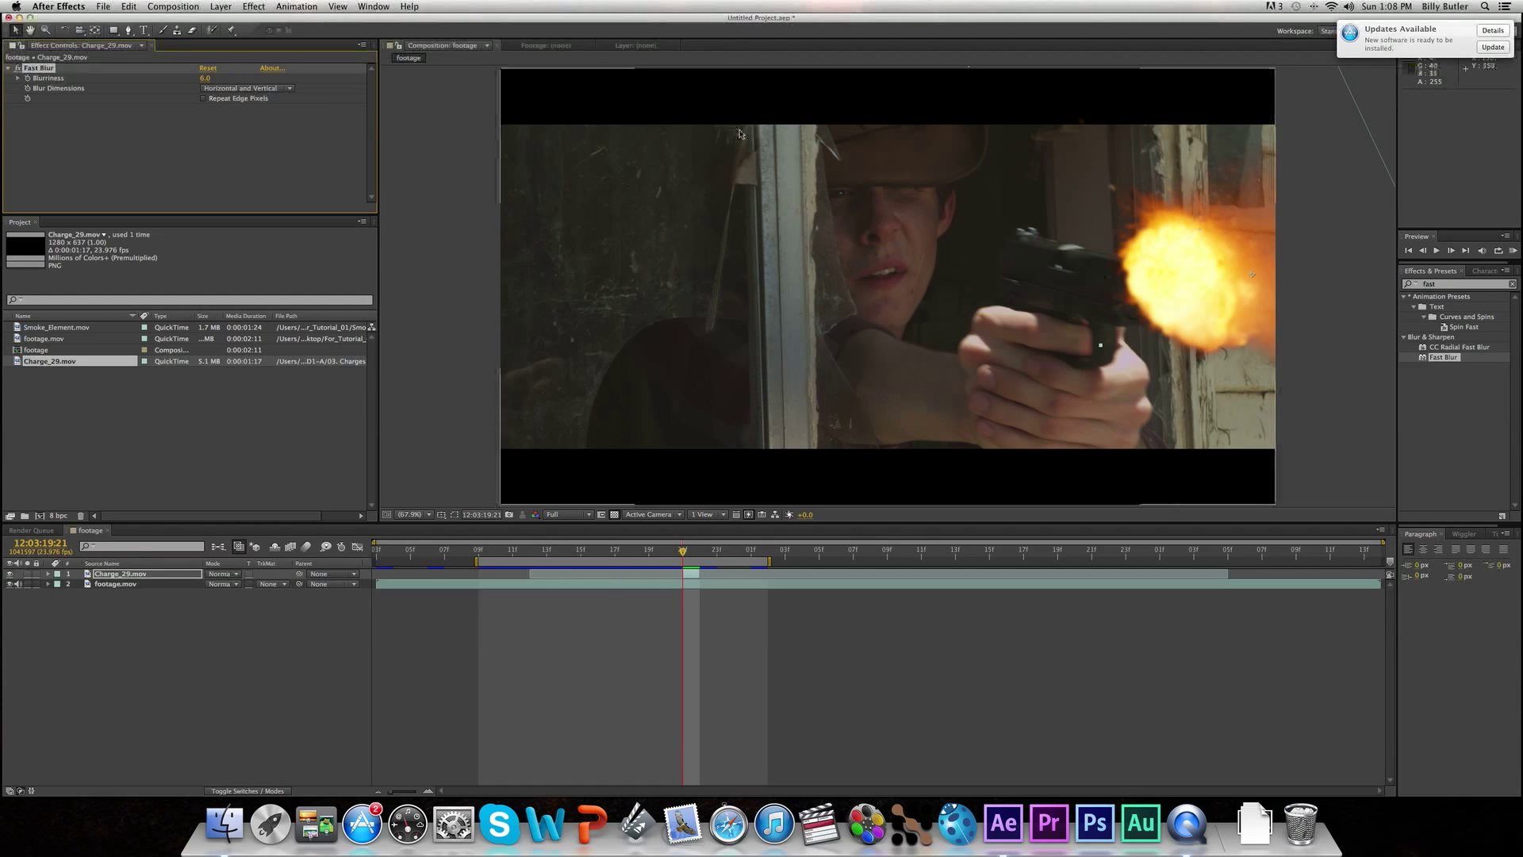
pyautogui.click(204, 99)
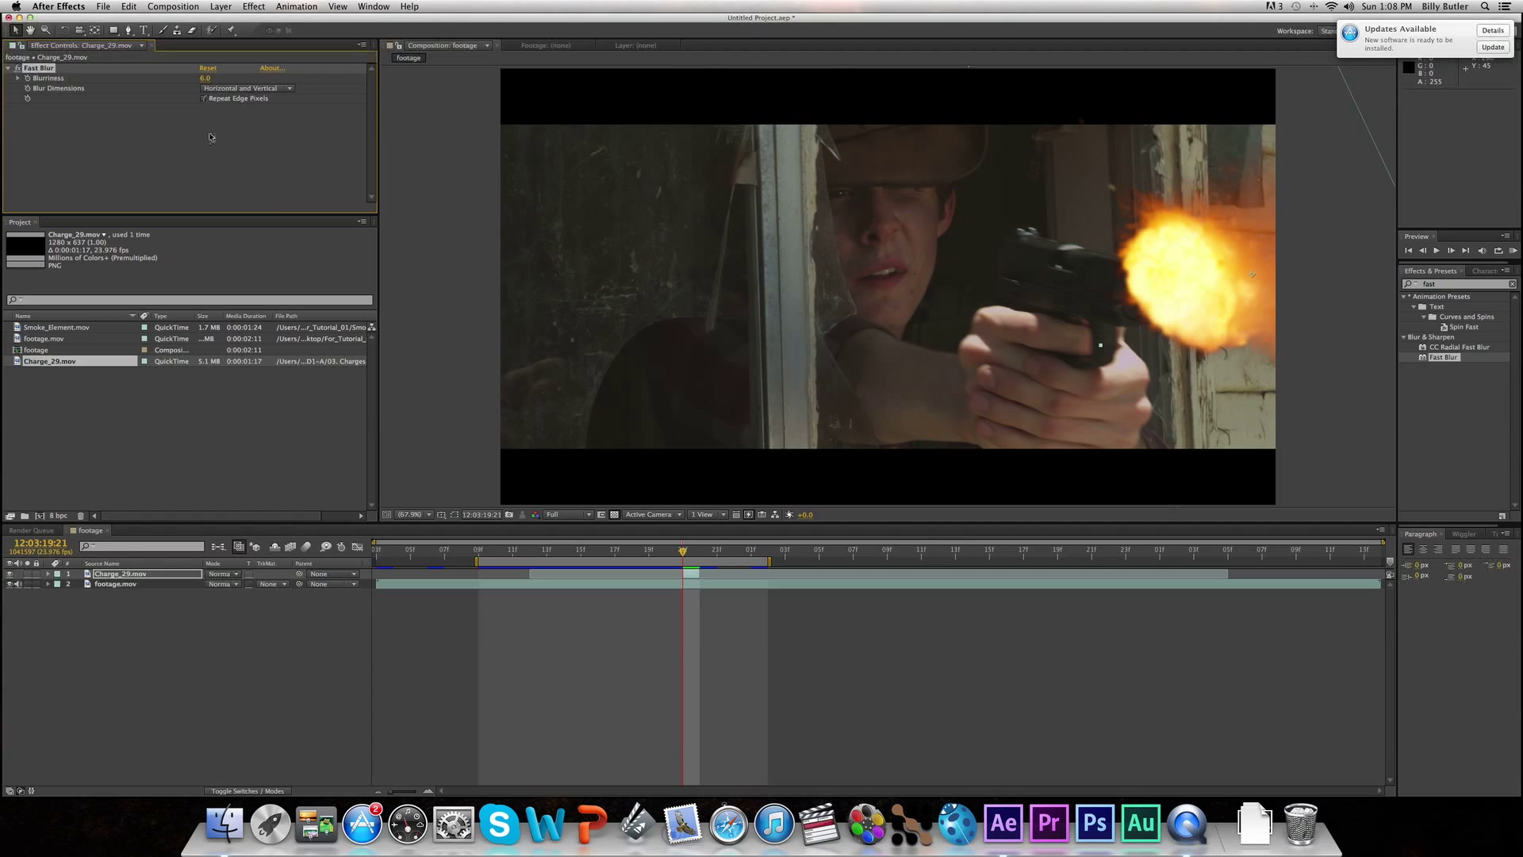
# Paste a duplicate of the flash layer and search effects for 'gau'.
pyautogui.click(691, 579)
pyautogui.press('super+v')
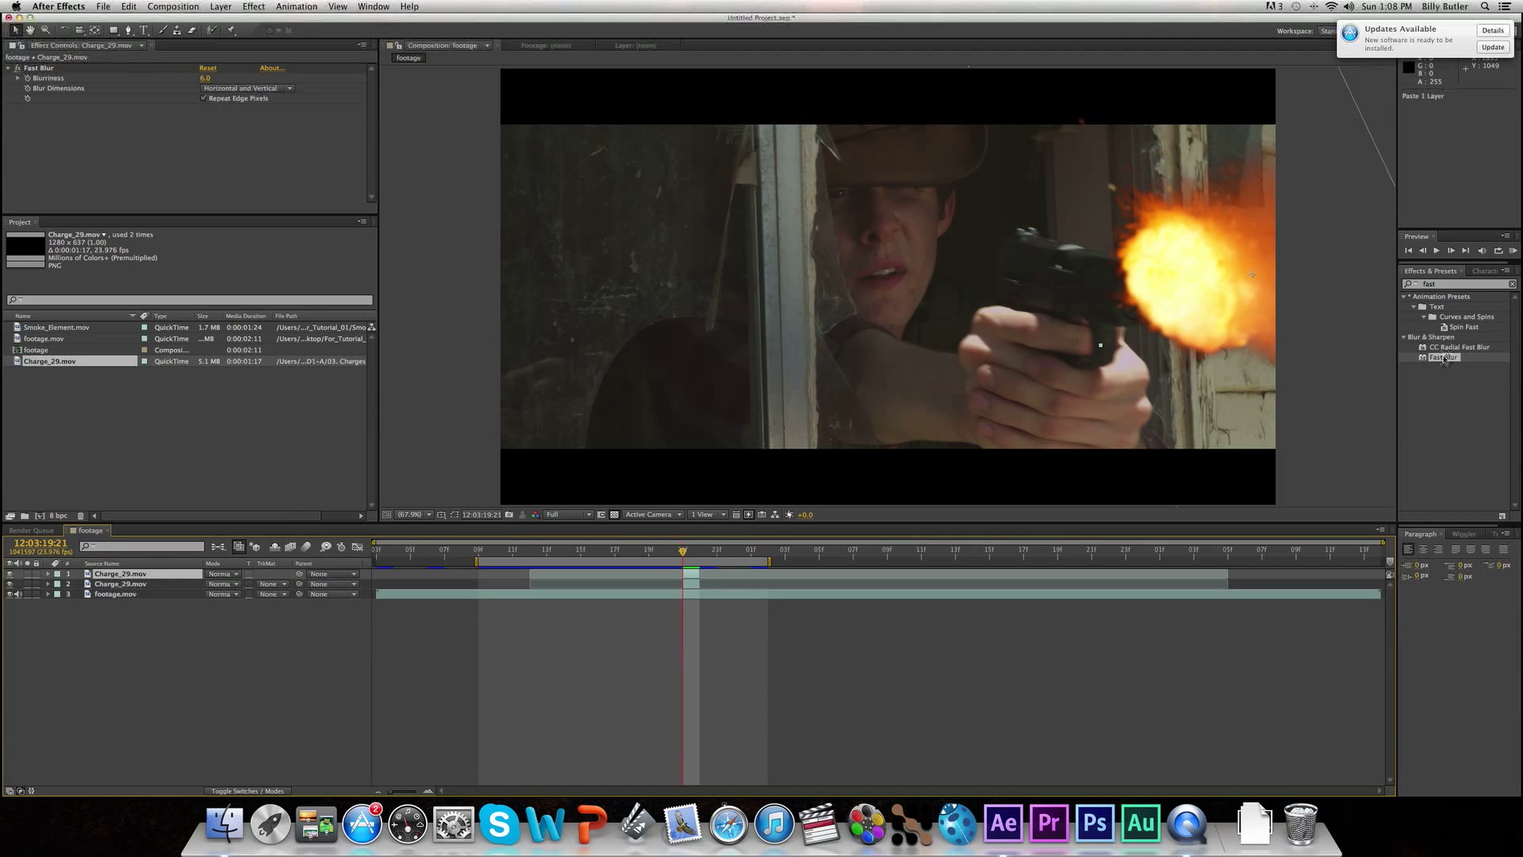
pyautogui.click(1449, 284)
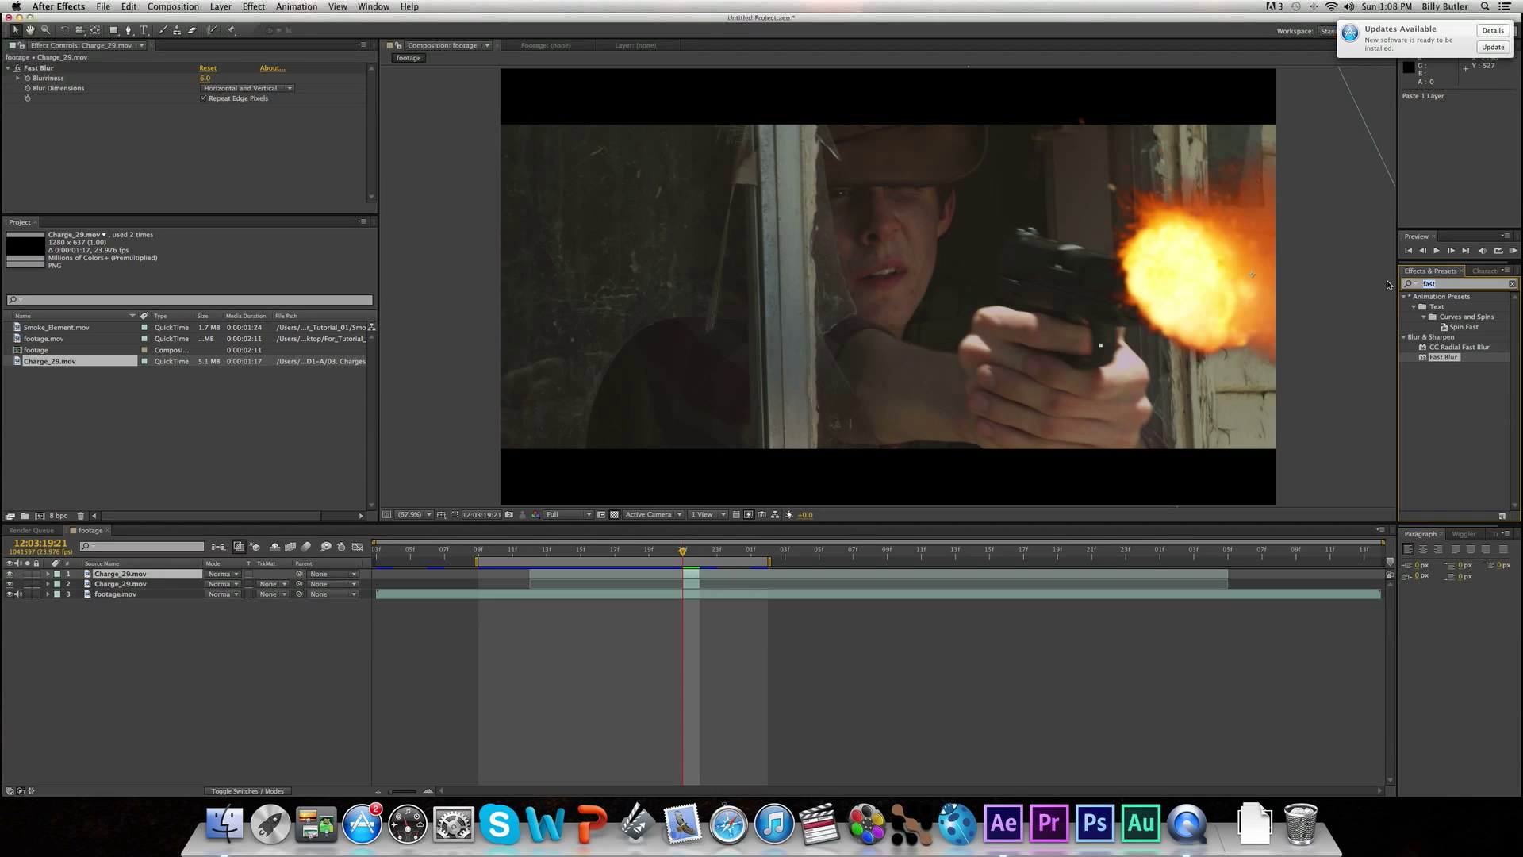
pyautogui.write('gau')
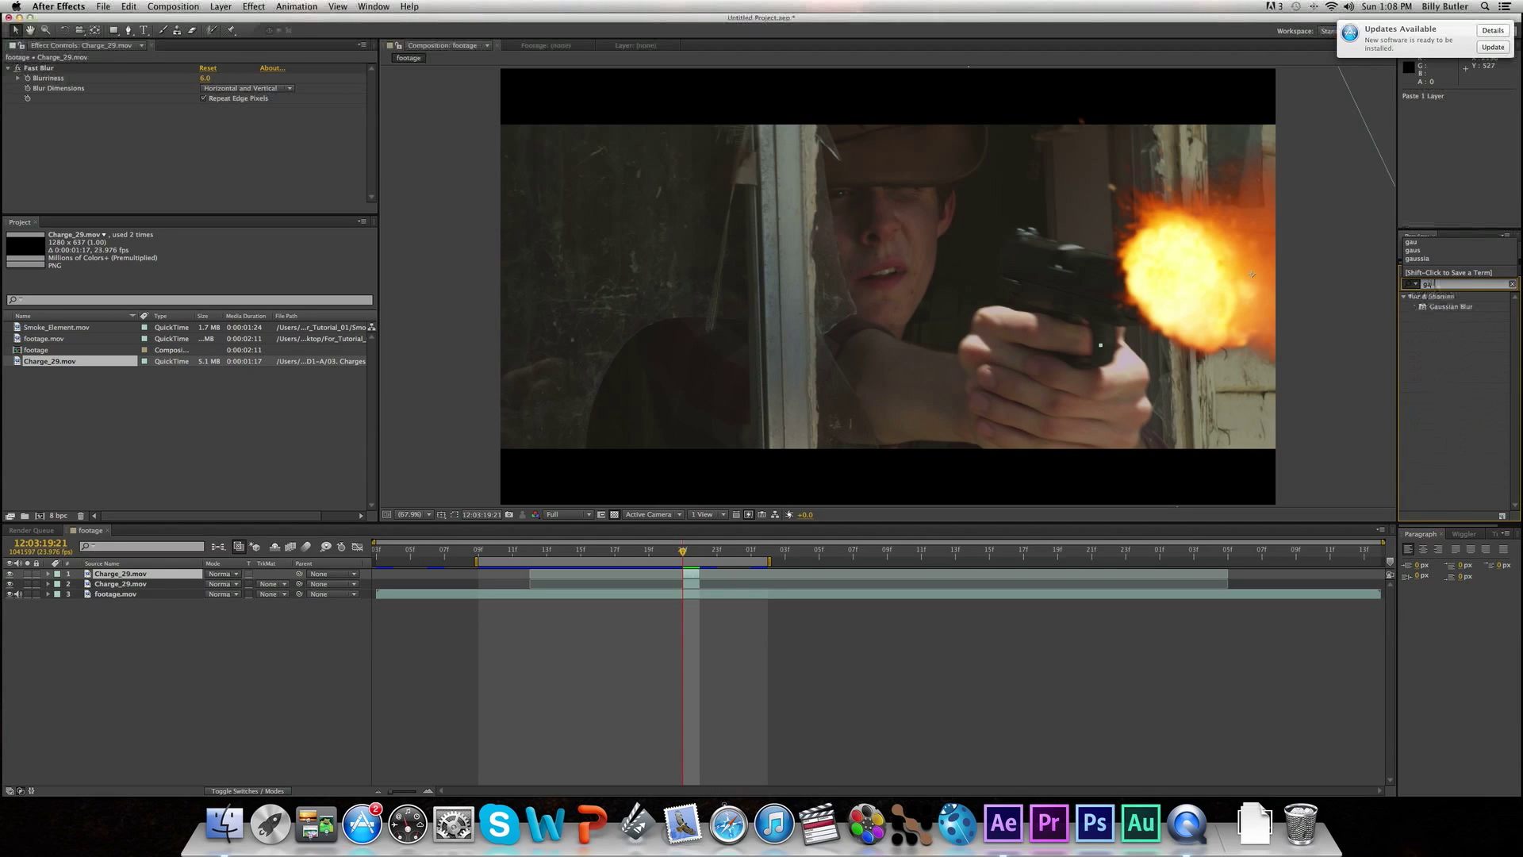
# Apply Gaussian Blur with blurriness 300 to the flash copy.
pyautogui.moveTo(1450, 308); pyautogui.dragTo(688, 587)
pyautogui.click(207, 119)
pyautogui.write('300')
pyautogui.press('Return')
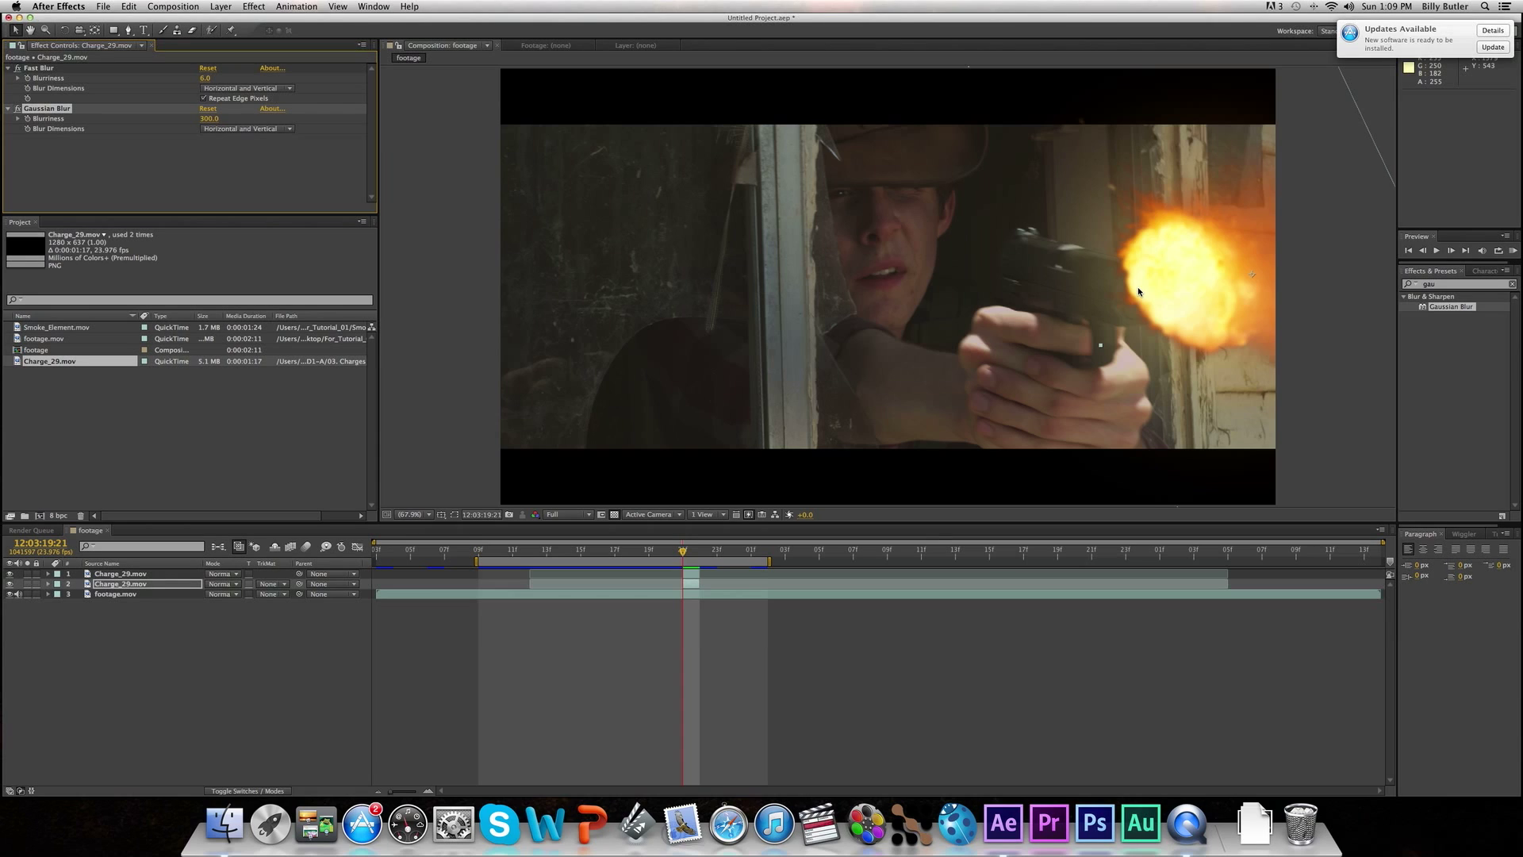
# Set both flash layers to Add blend mode.
pyautogui.click(79, 575)
pyautogui.keyDown('shift'); pyautogui.click(99, 583); pyautogui.keyUp('shift')
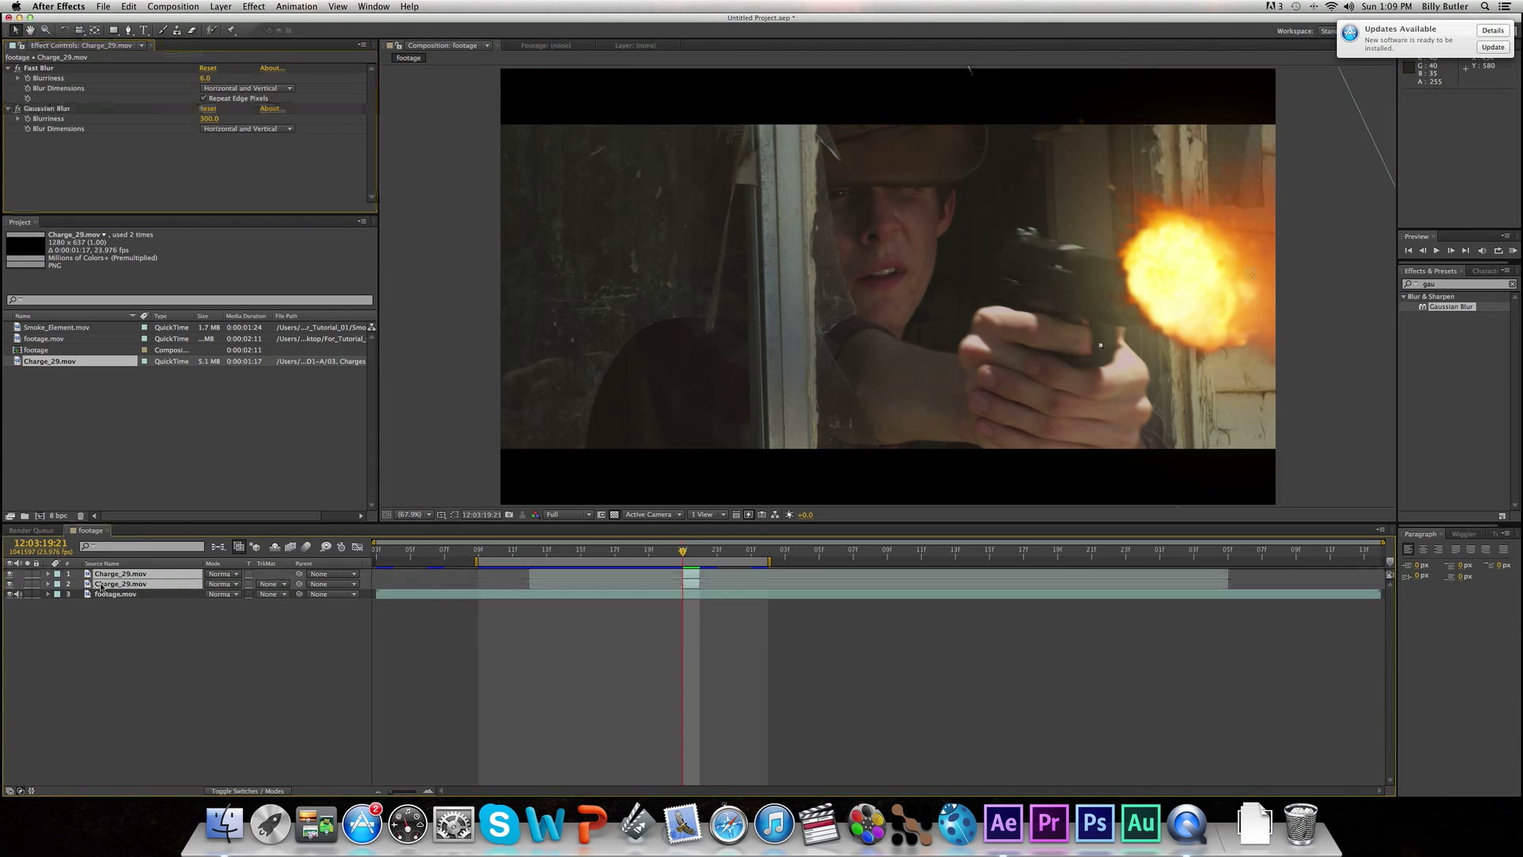
pyautogui.click(237, 578)
pyautogui.click(253, 437)
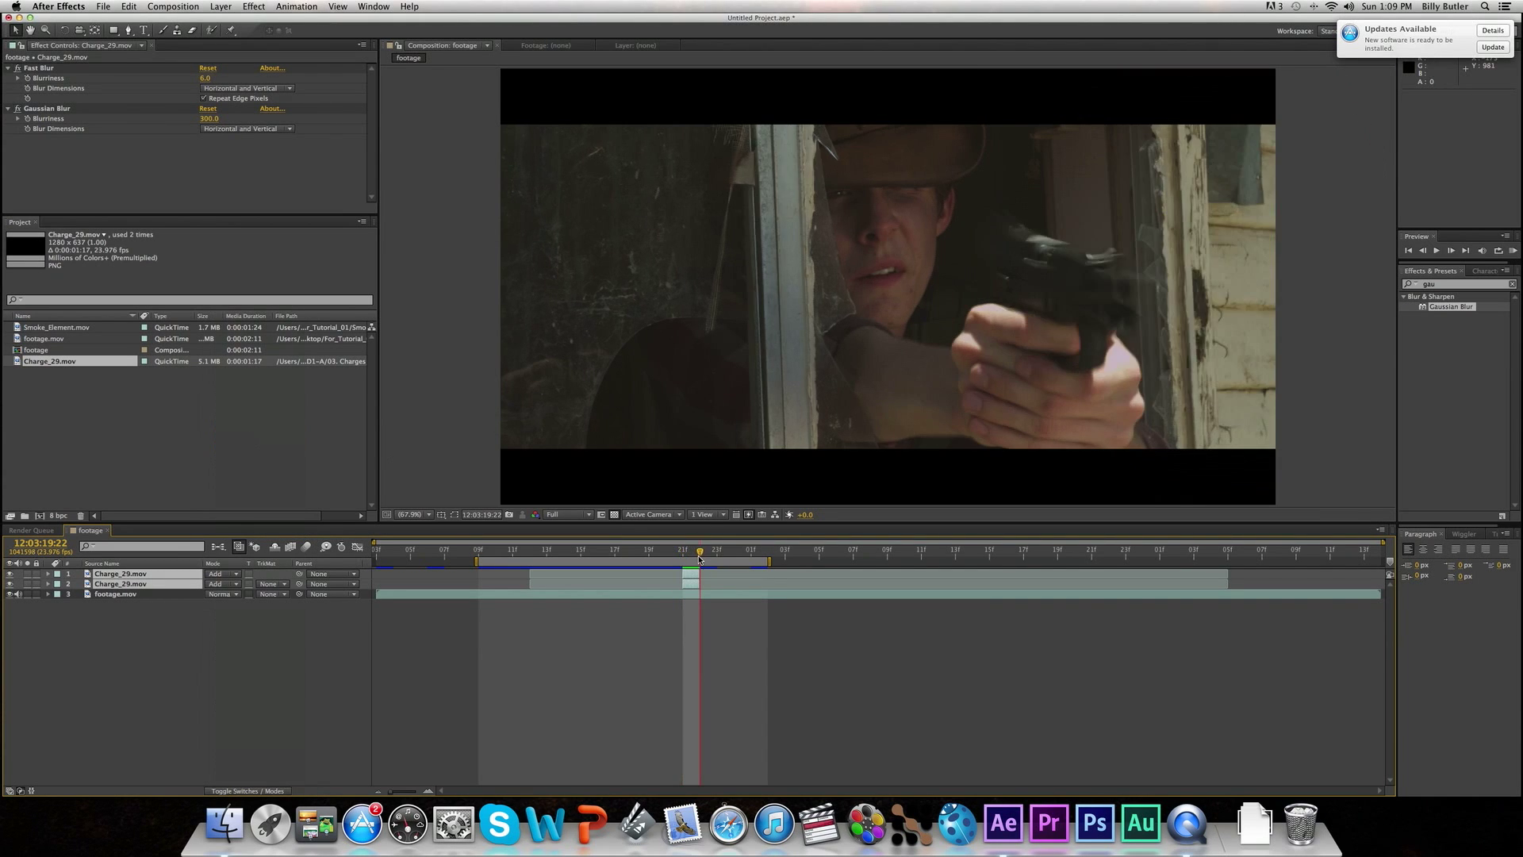
# Check frames around the shot and add Smoke_Element.mov to the composition.
pyautogui.click(670, 556)
pyautogui.moveTo(670, 556)
pyautogui.mouseDown()
pyautogui.moveTo(706, 558)
pyautogui.moveTo(686, 558)
pyautogui.mouseUp()
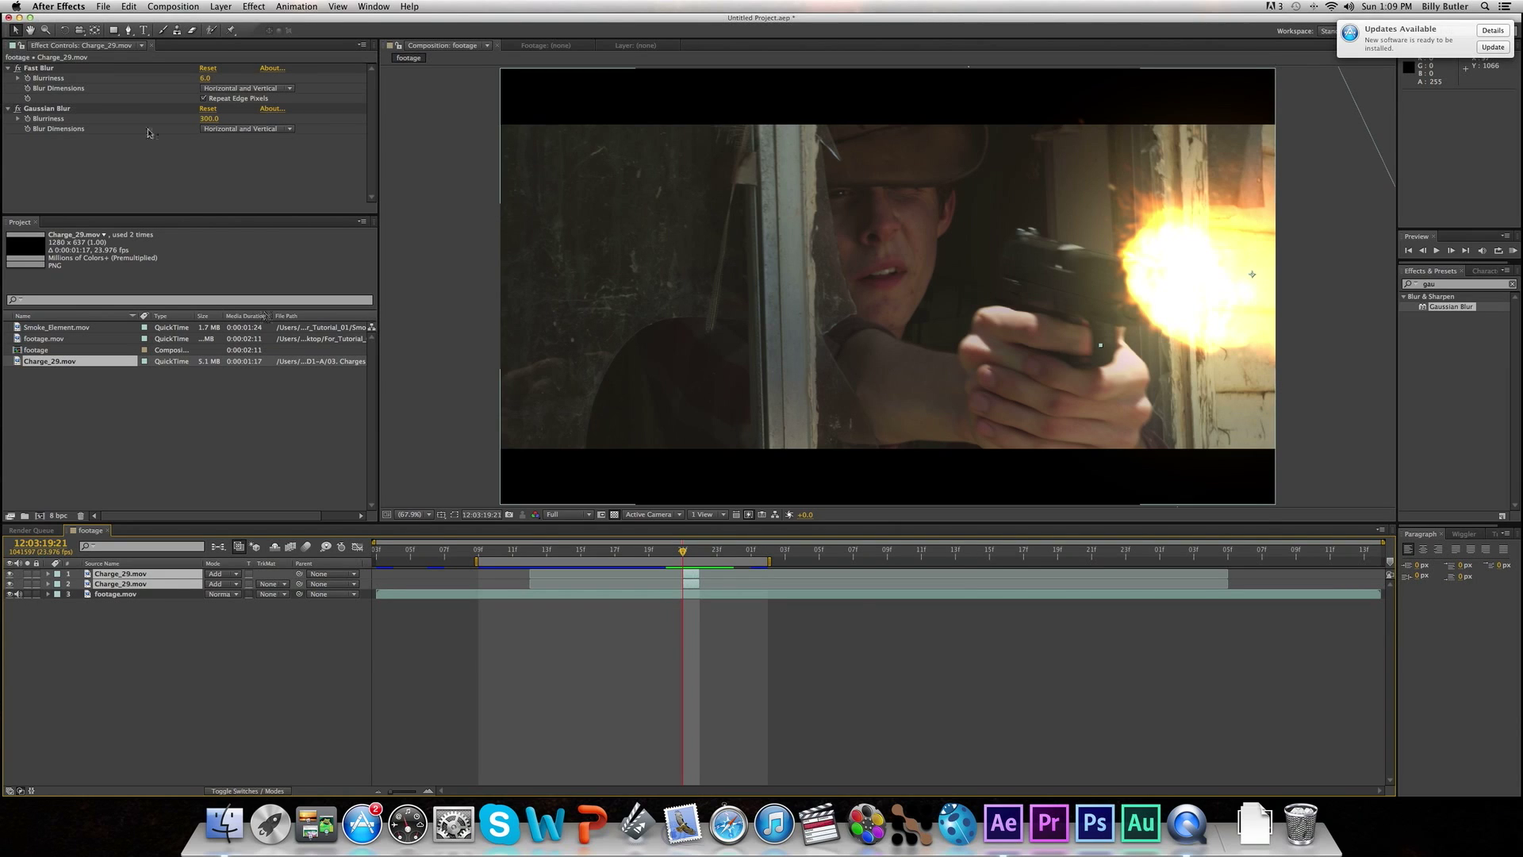
pyautogui.moveTo(63, 326); pyautogui.dragTo(701, 598)
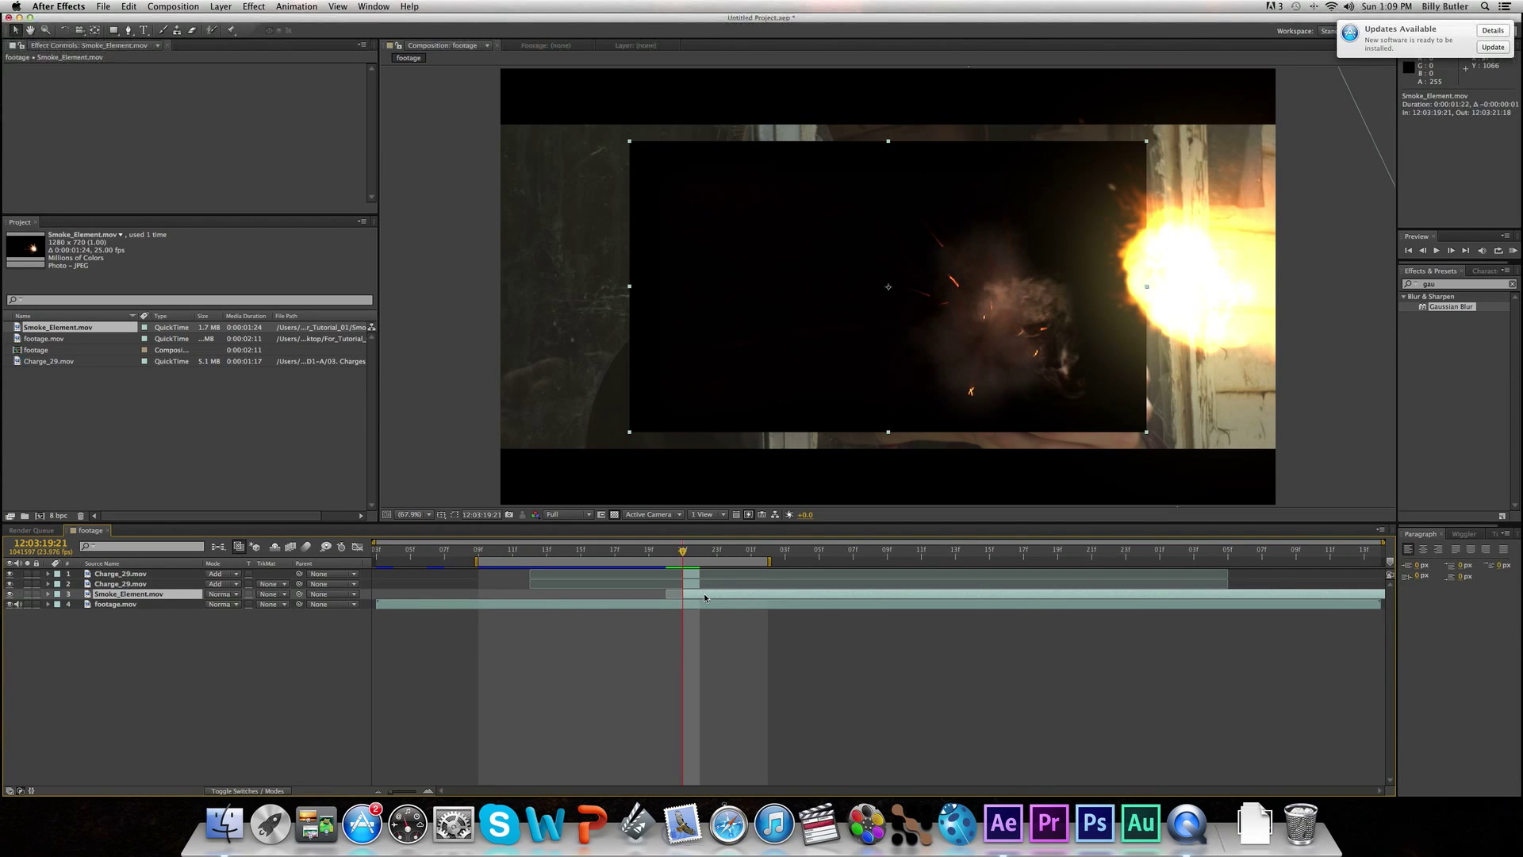
# Blend Smoke_Element.mov in Screen mode, enlarge it, and place it over the gun.
pyautogui.click(222, 593)
pyautogui.click(248, 456)
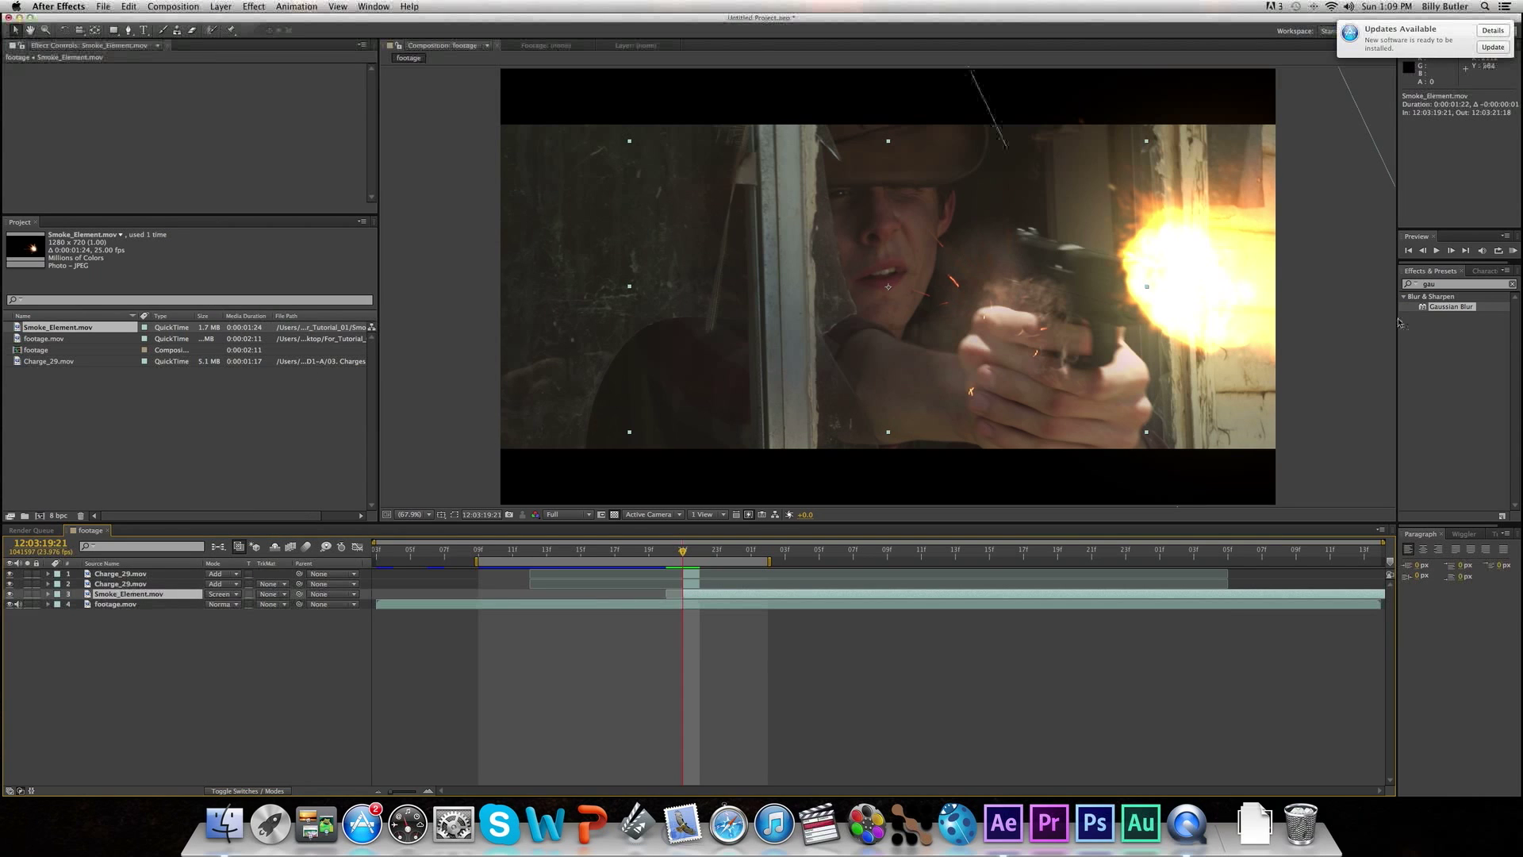
pyautogui.moveTo(1010, 326); pyautogui.dragTo(1188, 282)
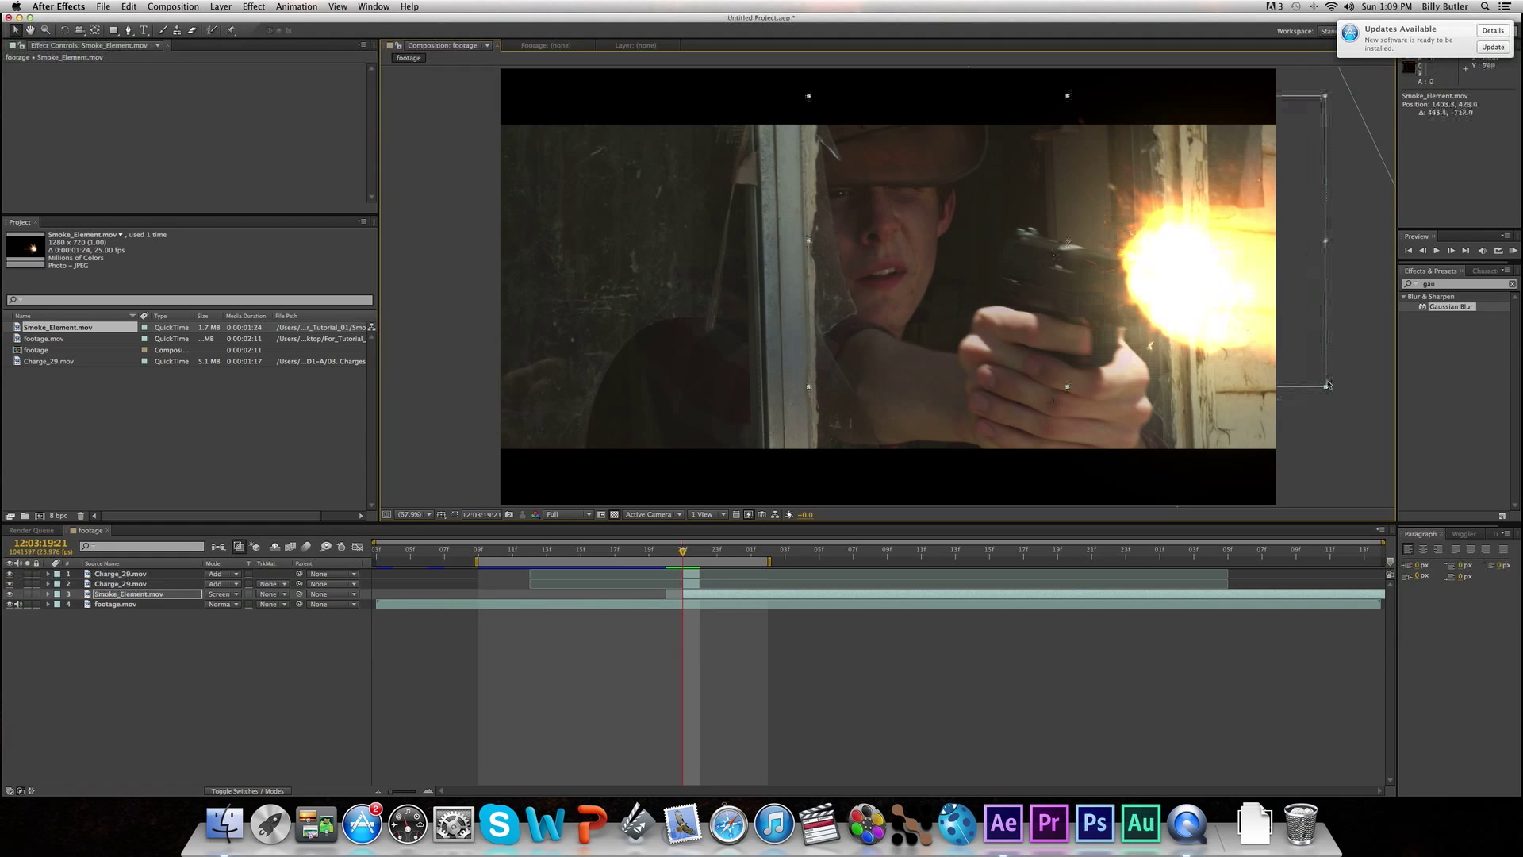
pyautogui.moveTo(1324, 387); pyautogui.dragTo(1380, 435)
pyautogui.moveTo(1281, 359); pyautogui.dragTo(1257, 351)
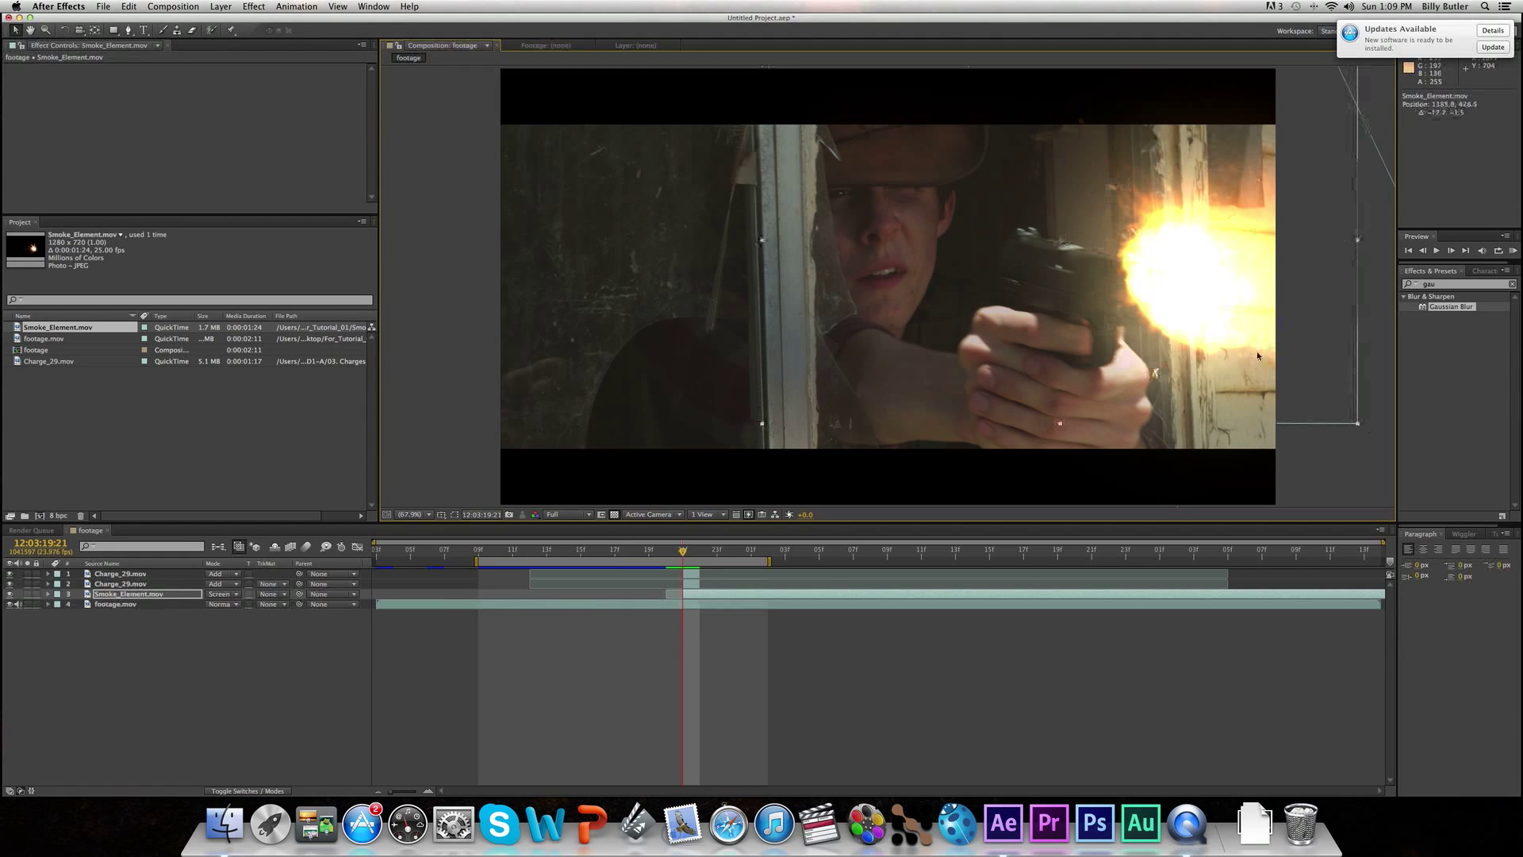
pyautogui.click(623, 612)
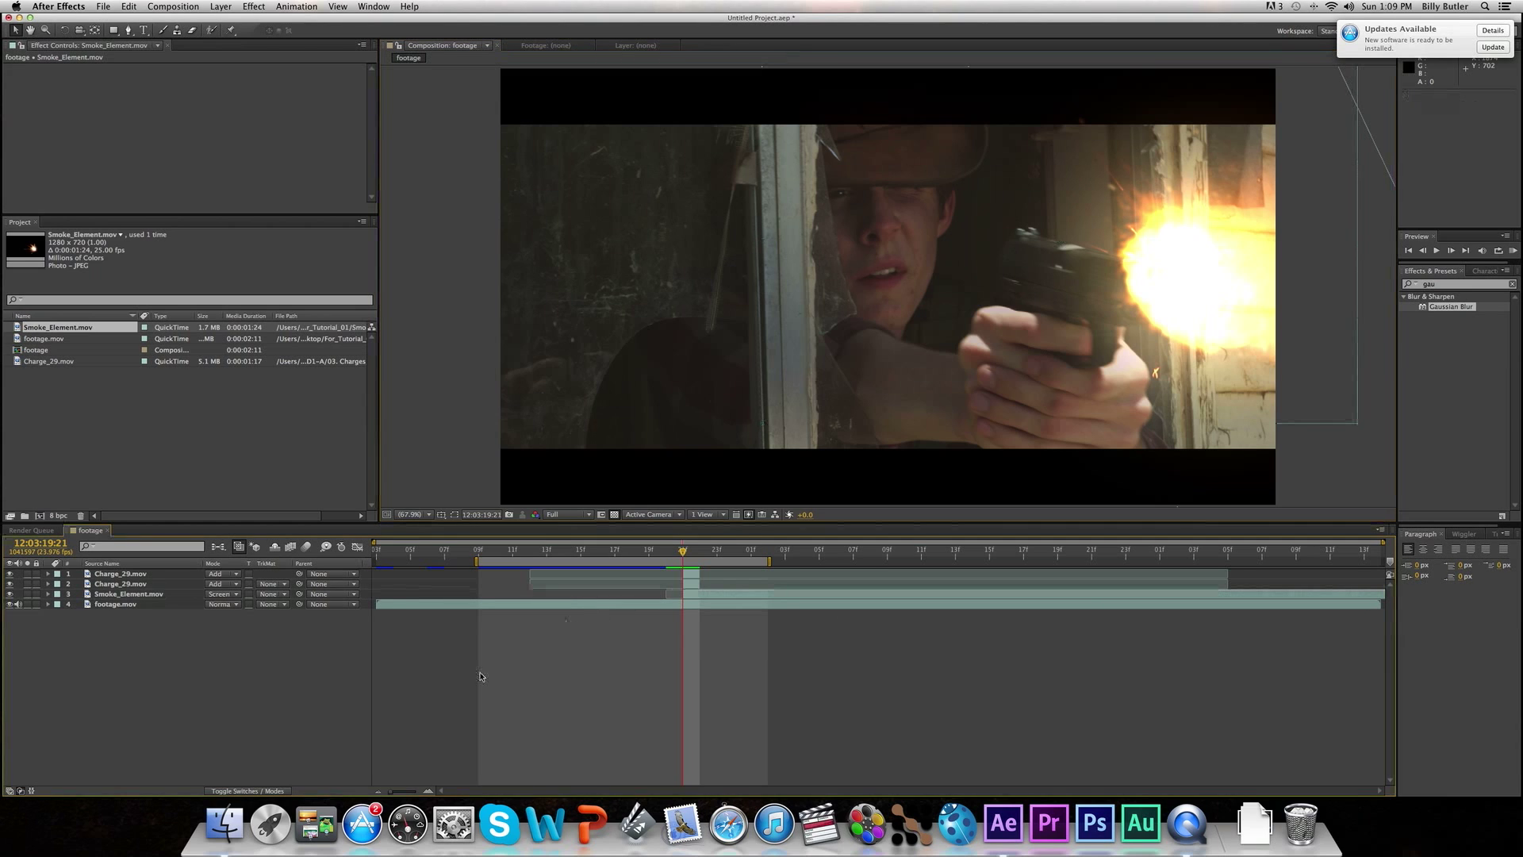
# Duplicate the footage.mov layer with Cmd+D.
pyautogui.moveTo(682, 553)
pyautogui.mouseDown()
pyautogui.moveTo(802, 563)
pyautogui.moveTo(647, 568)
pyautogui.moveTo(759, 571)
pyautogui.moveTo(681, 562)
pyautogui.mouseUp()
pyautogui.click(608, 603)
pyautogui.press('super+d')
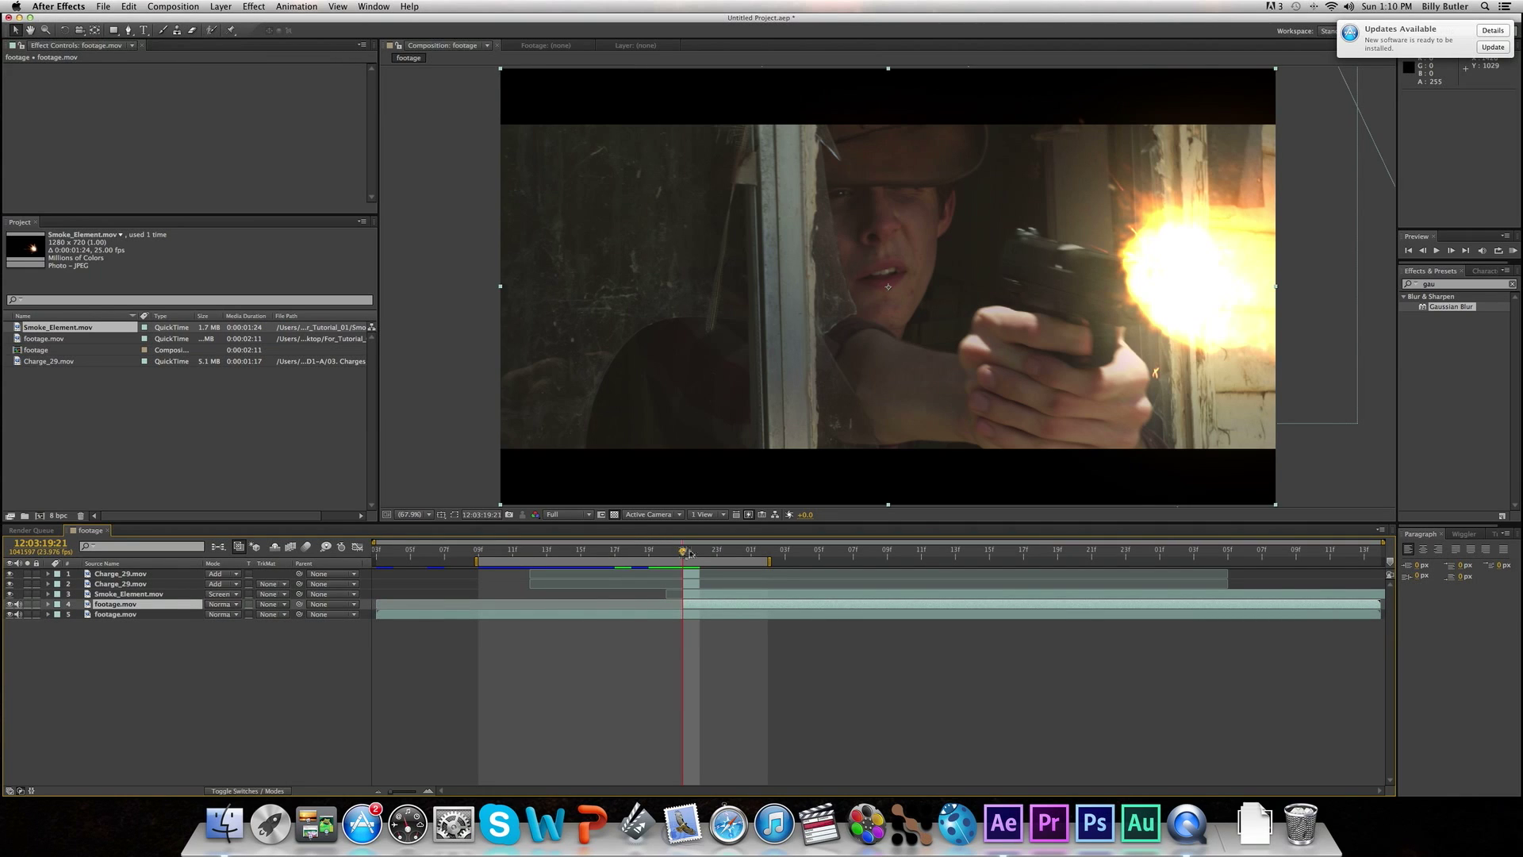
pyautogui.moveTo(686, 553); pyautogui.dragTo(696, 553)
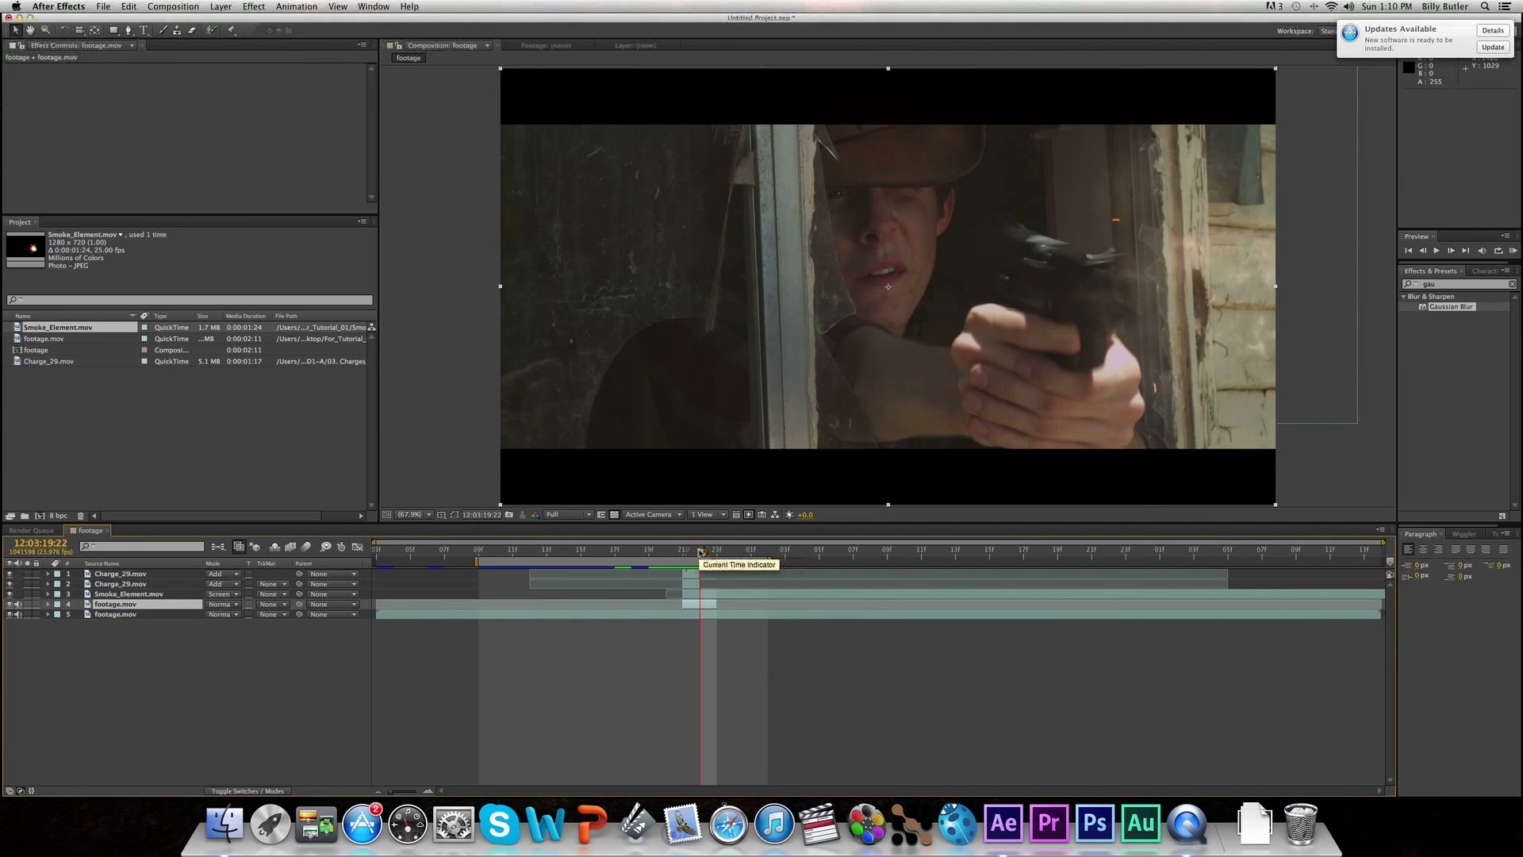
# On the muzzle-flash frame, set the duplicate footage.mov layer to Add blending.
pyautogui.moveTo(697, 553); pyautogui.dragTo(690, 606)
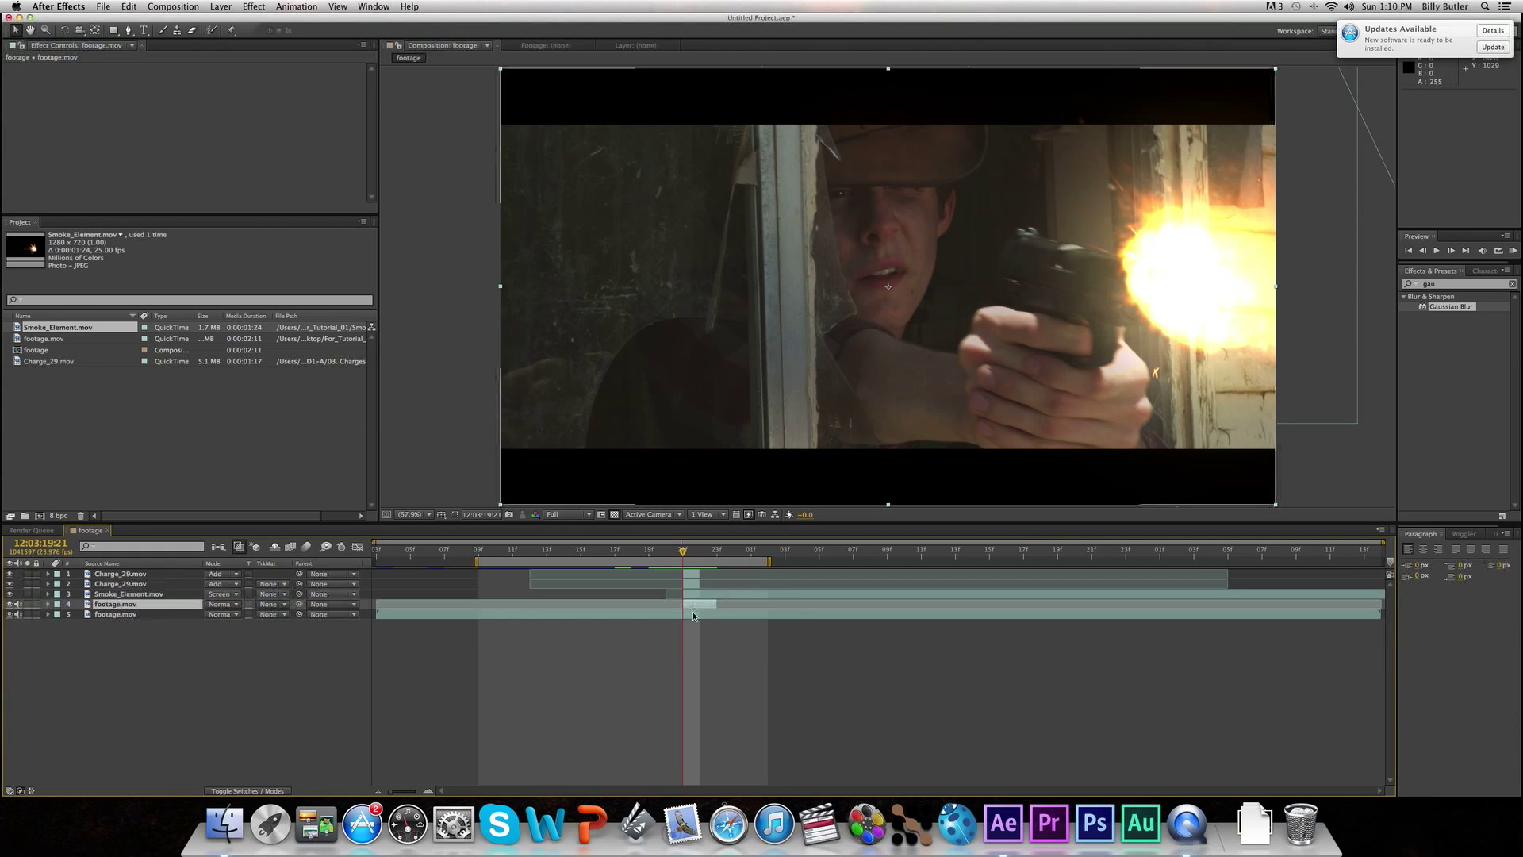
pyautogui.click(237, 613)
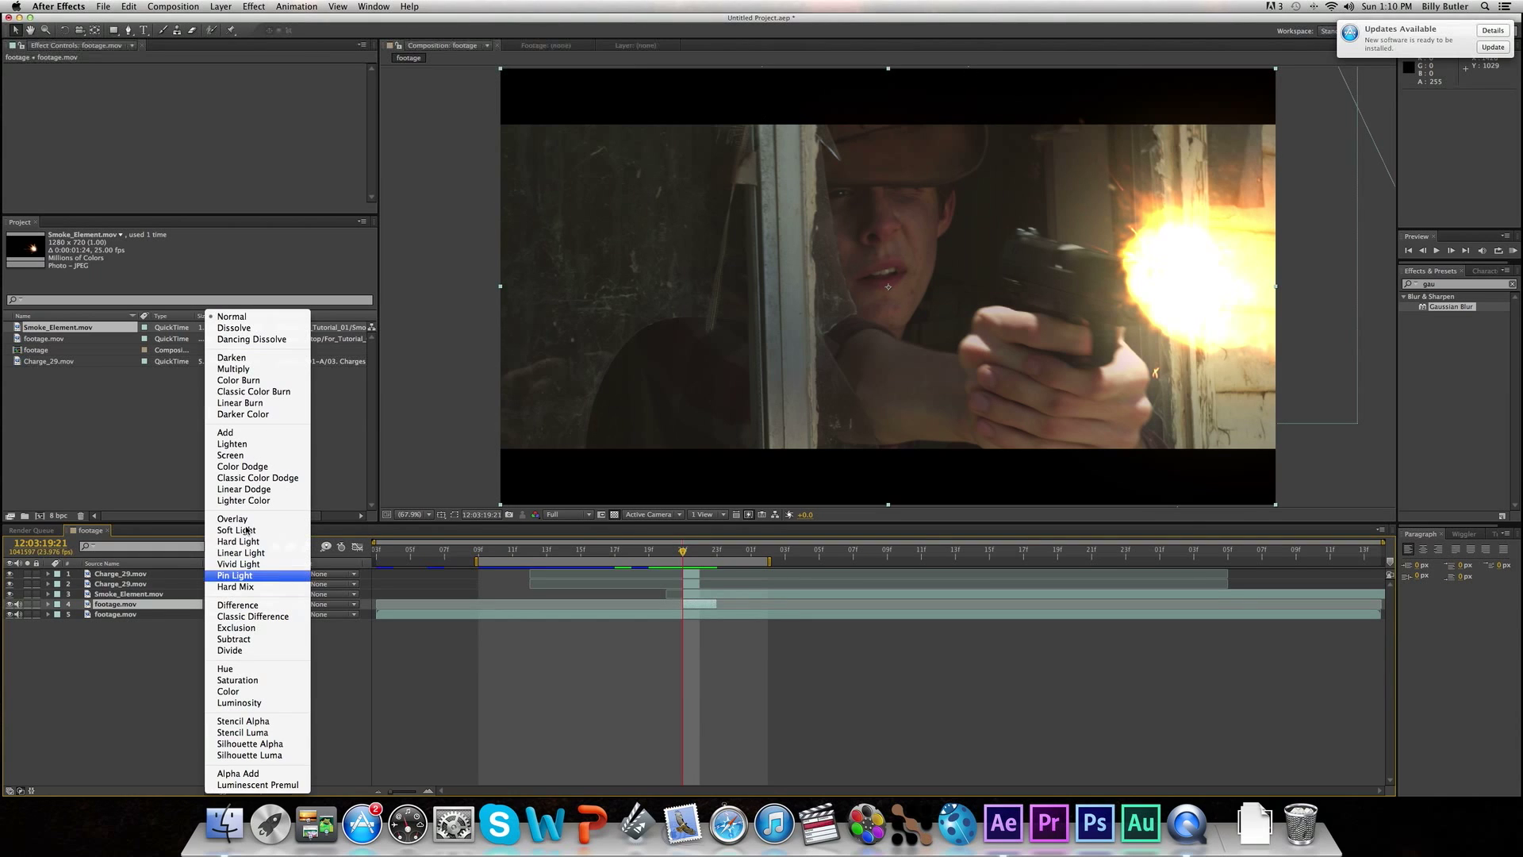
pyautogui.click(242, 434)
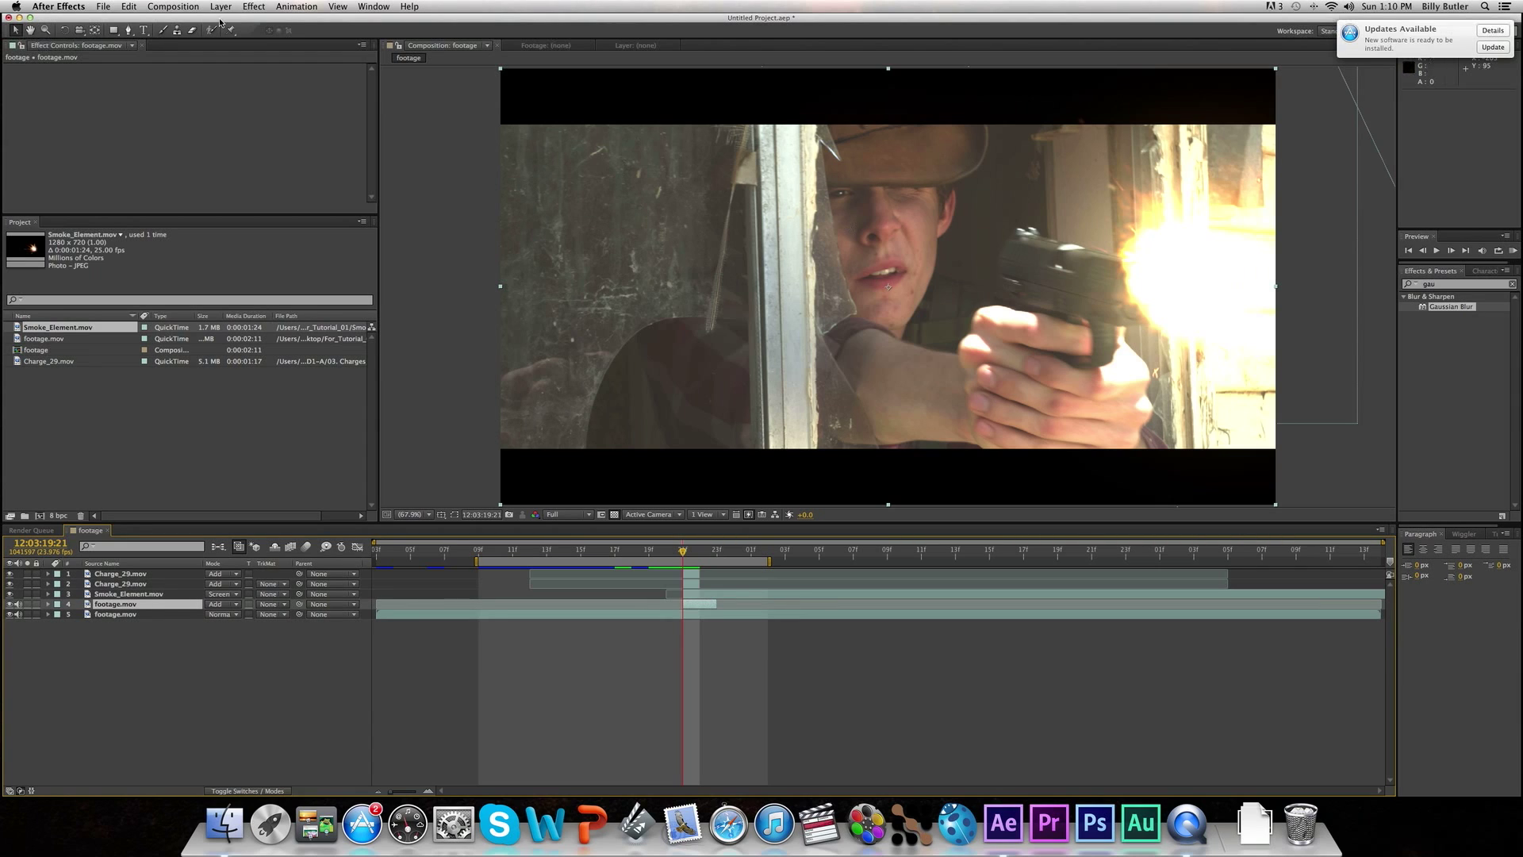
pyautogui.click(129, 30)
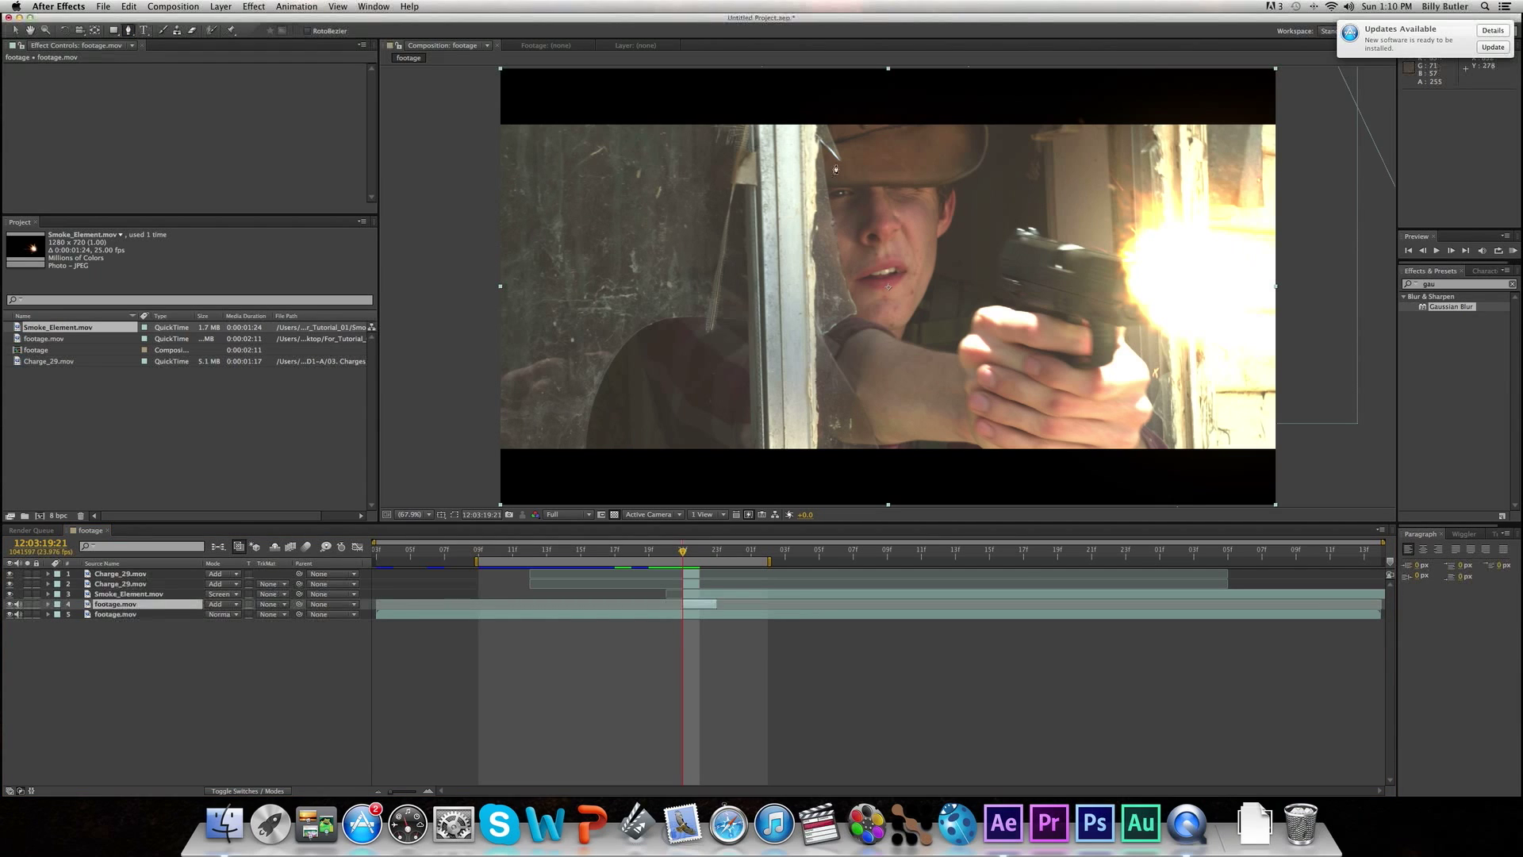
# Draw a closed mask around the shooter's hat and face.
pyautogui.click(831, 131)
pyautogui.click(893, 135)
pyautogui.click(938, 155)
pyautogui.click(935, 161)
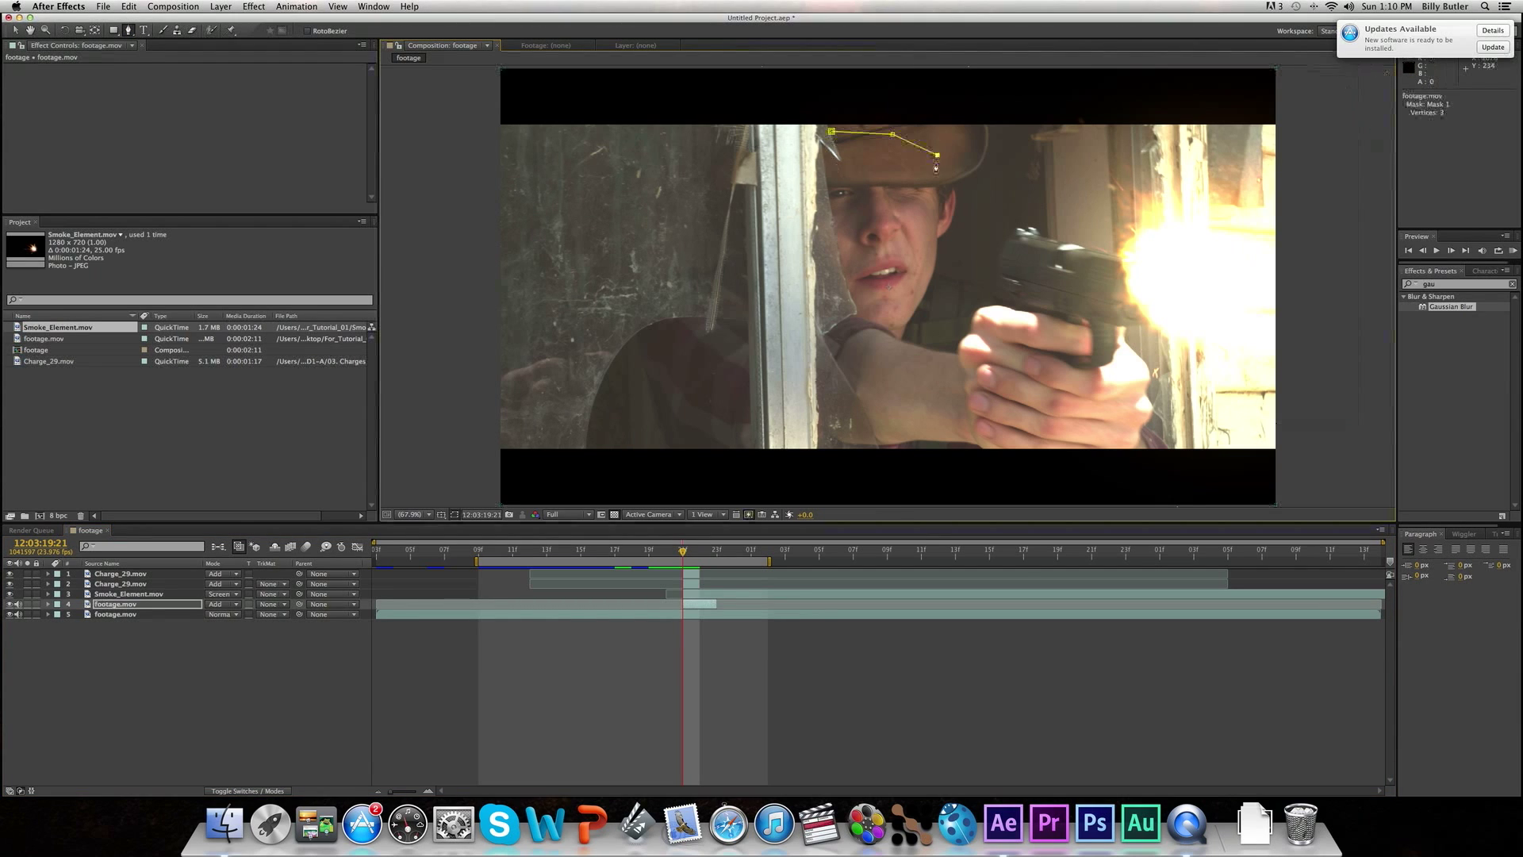
pyautogui.click(913, 229)
pyautogui.click(905, 296)
pyautogui.click(864, 309)
pyautogui.click(829, 285)
pyautogui.click(833, 198)
pyautogui.click(831, 131)
# Draw a second closed mask around the arm, gun and hand.
pyautogui.click(850, 327)
pyautogui.click(920, 378)
pyautogui.click(961, 366)
pyautogui.click(1000, 345)
pyautogui.click(1014, 300)
pyautogui.click(1028, 255)
pyautogui.click(1114, 289)
pyautogui.click(1148, 322)
pyautogui.click(1111, 387)
pyautogui.click(1108, 440)
pyautogui.click(1102, 440)
pyautogui.click(1008, 419)
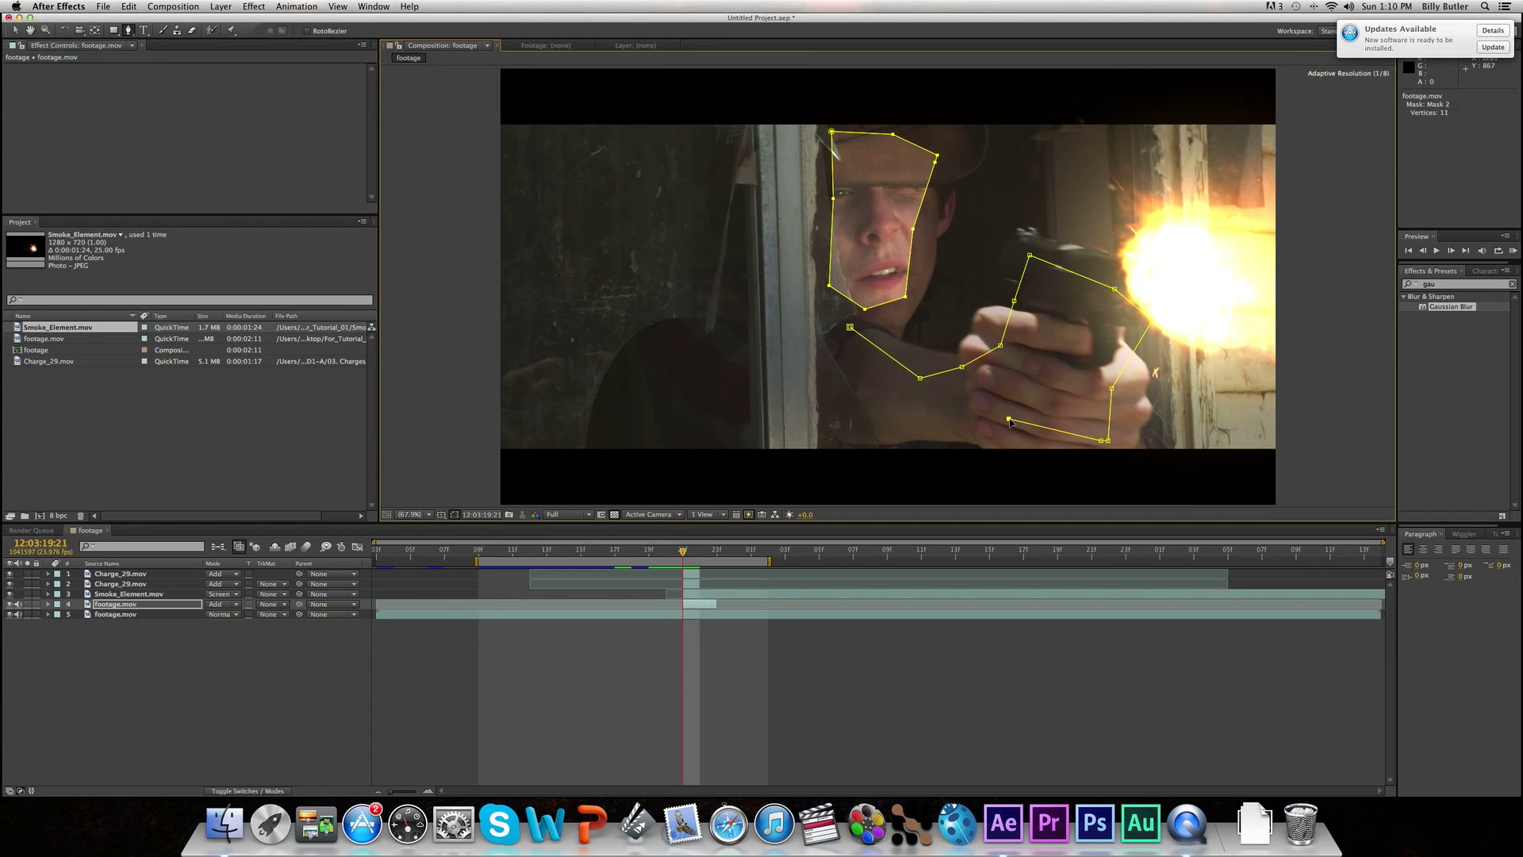
pyautogui.click(901, 426)
pyautogui.click(869, 405)
pyautogui.click(850, 327)
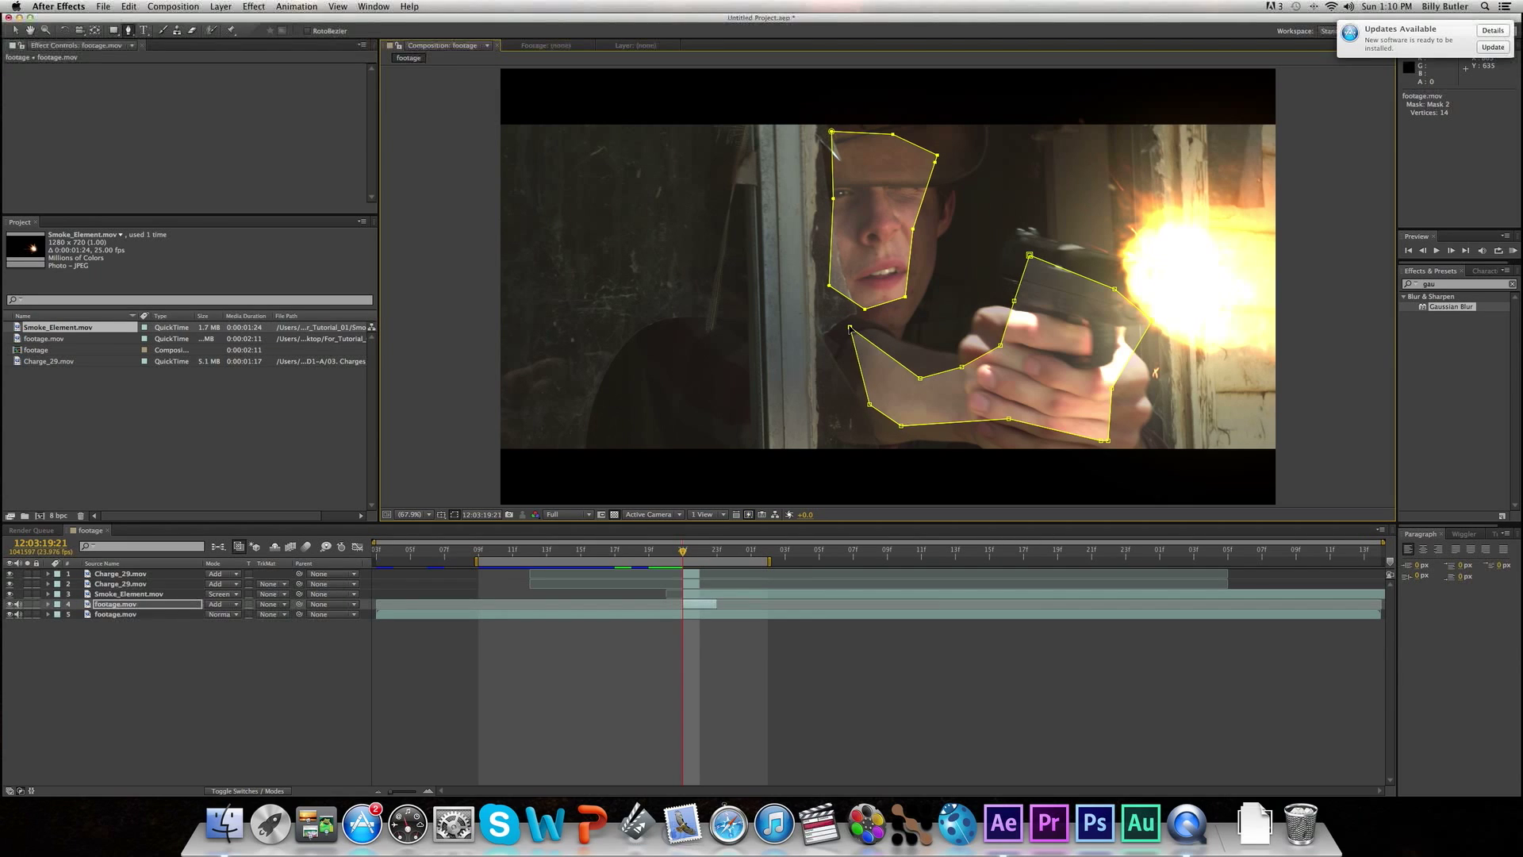
# Draw a third closed mask around the flash area and hide mask outlines.
pyautogui.click(1172, 116)
pyautogui.click(1171, 293)
pyautogui.click(1200, 412)
pyautogui.click(1222, 464)
pyautogui.click(1337, 440)
pyautogui.click(1311, 220)
pyautogui.click(1294, 164)
pyautogui.click(1172, 117)
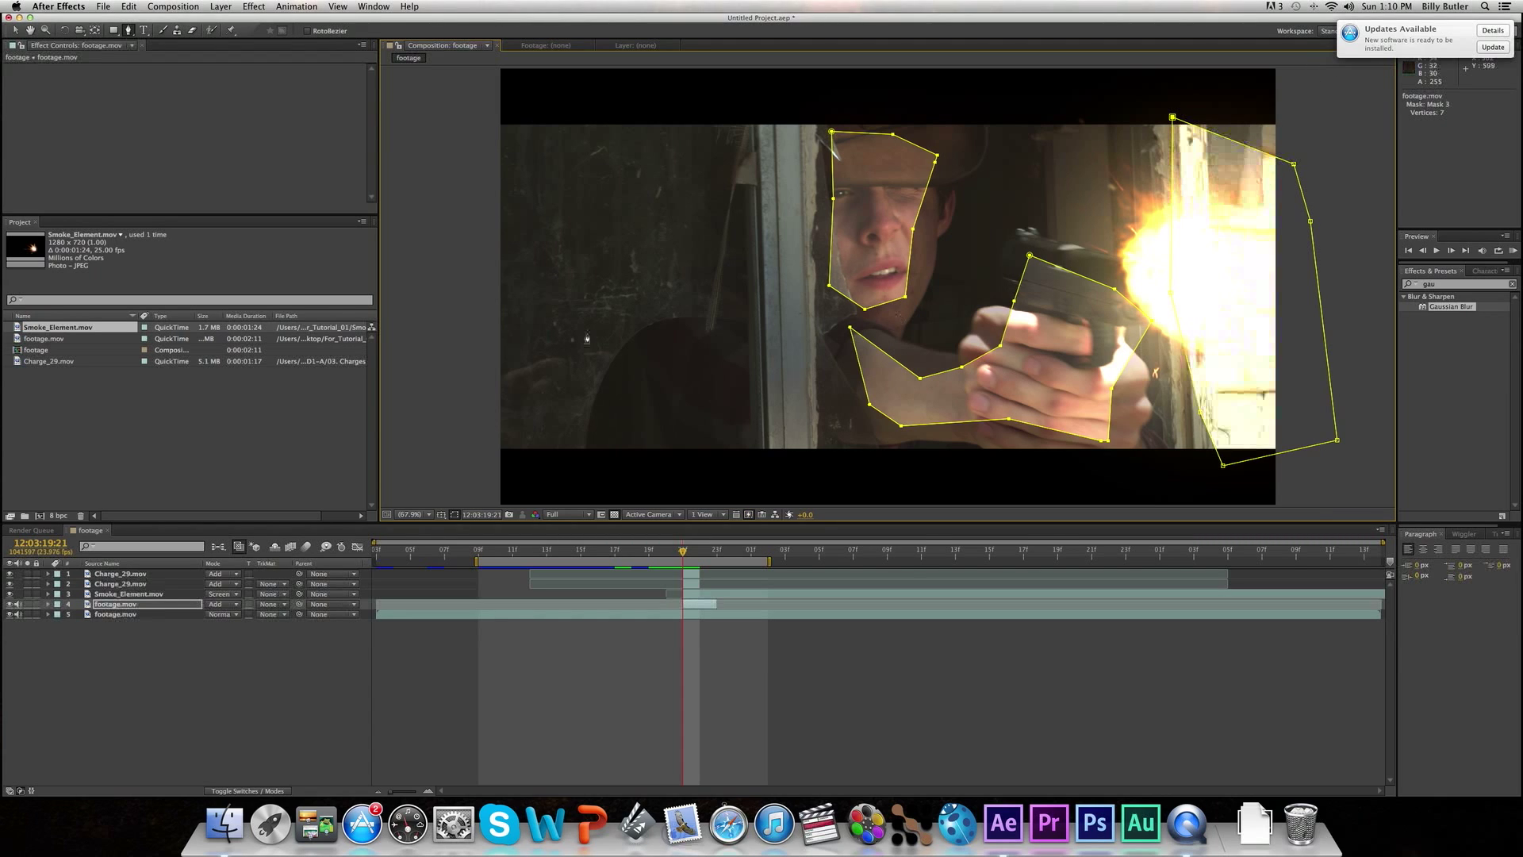
pyautogui.click(454, 515)
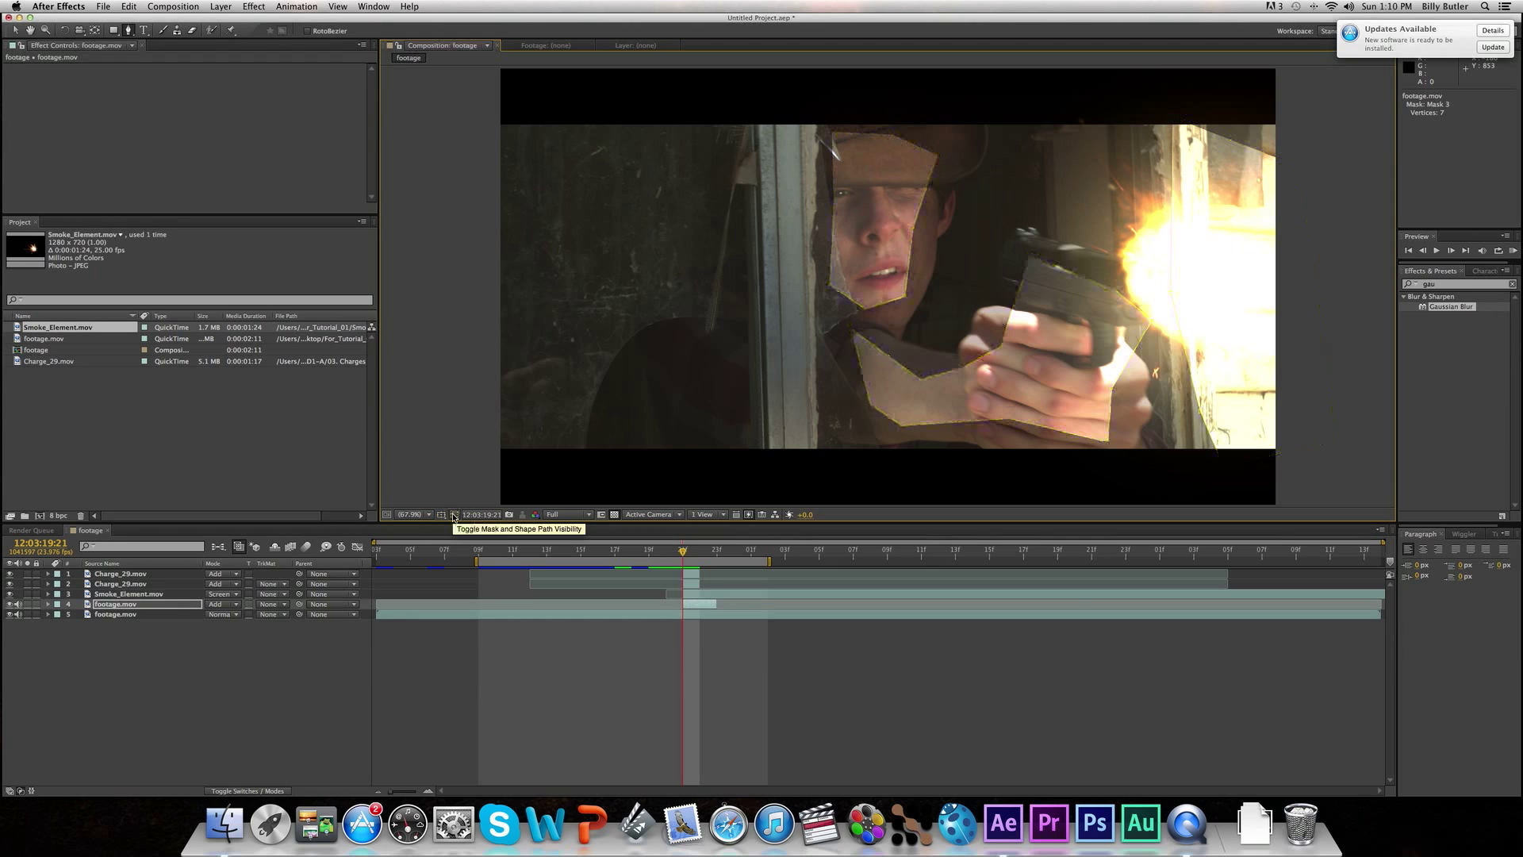
pyautogui.click(692, 601)
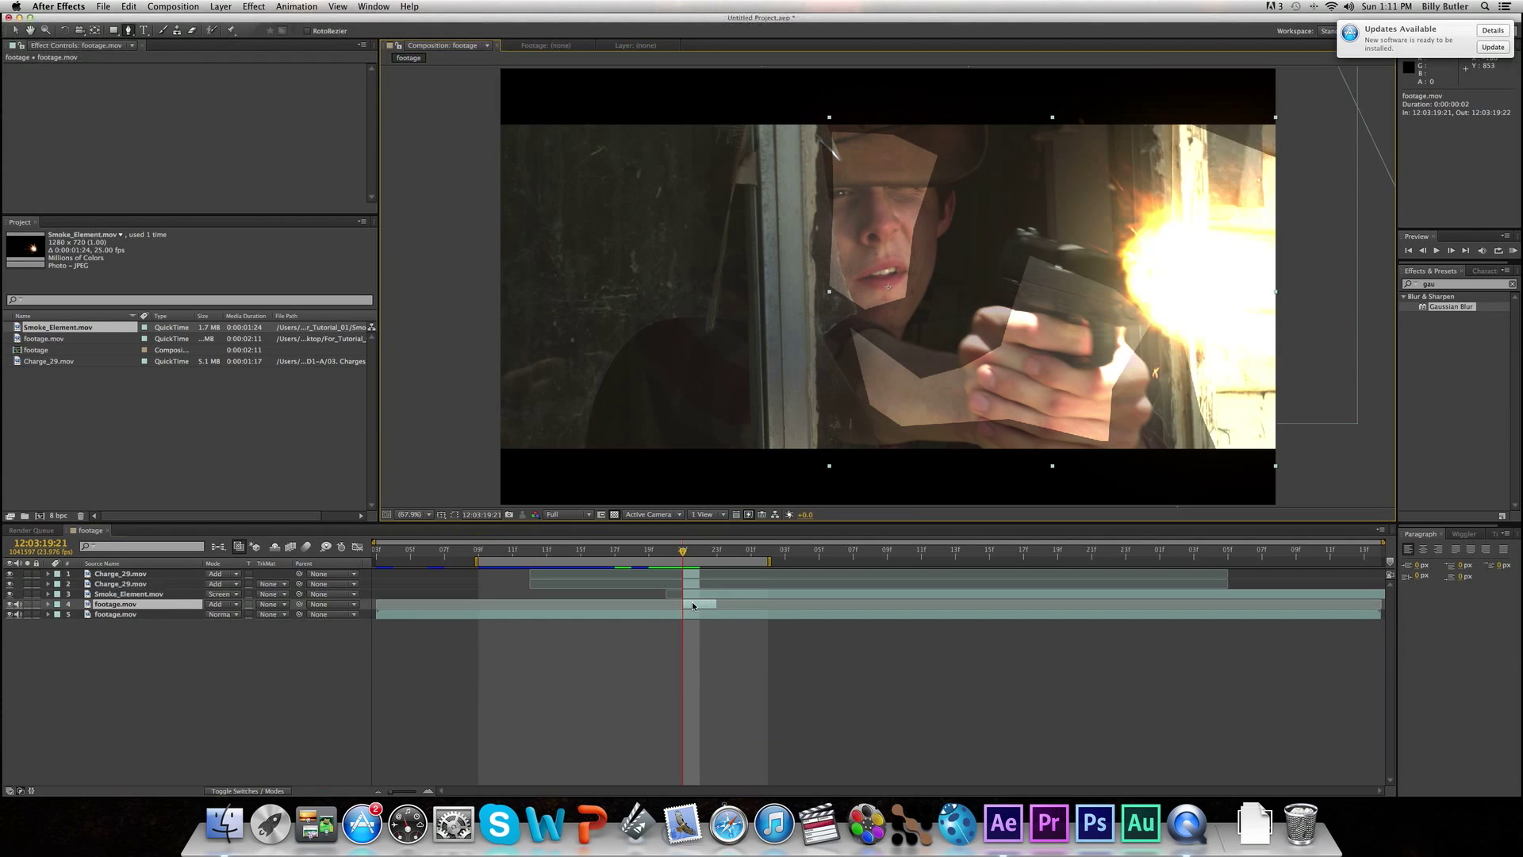
# Feather the three masks at 81, 67 and 260 pixels.
pyautogui.press('m')
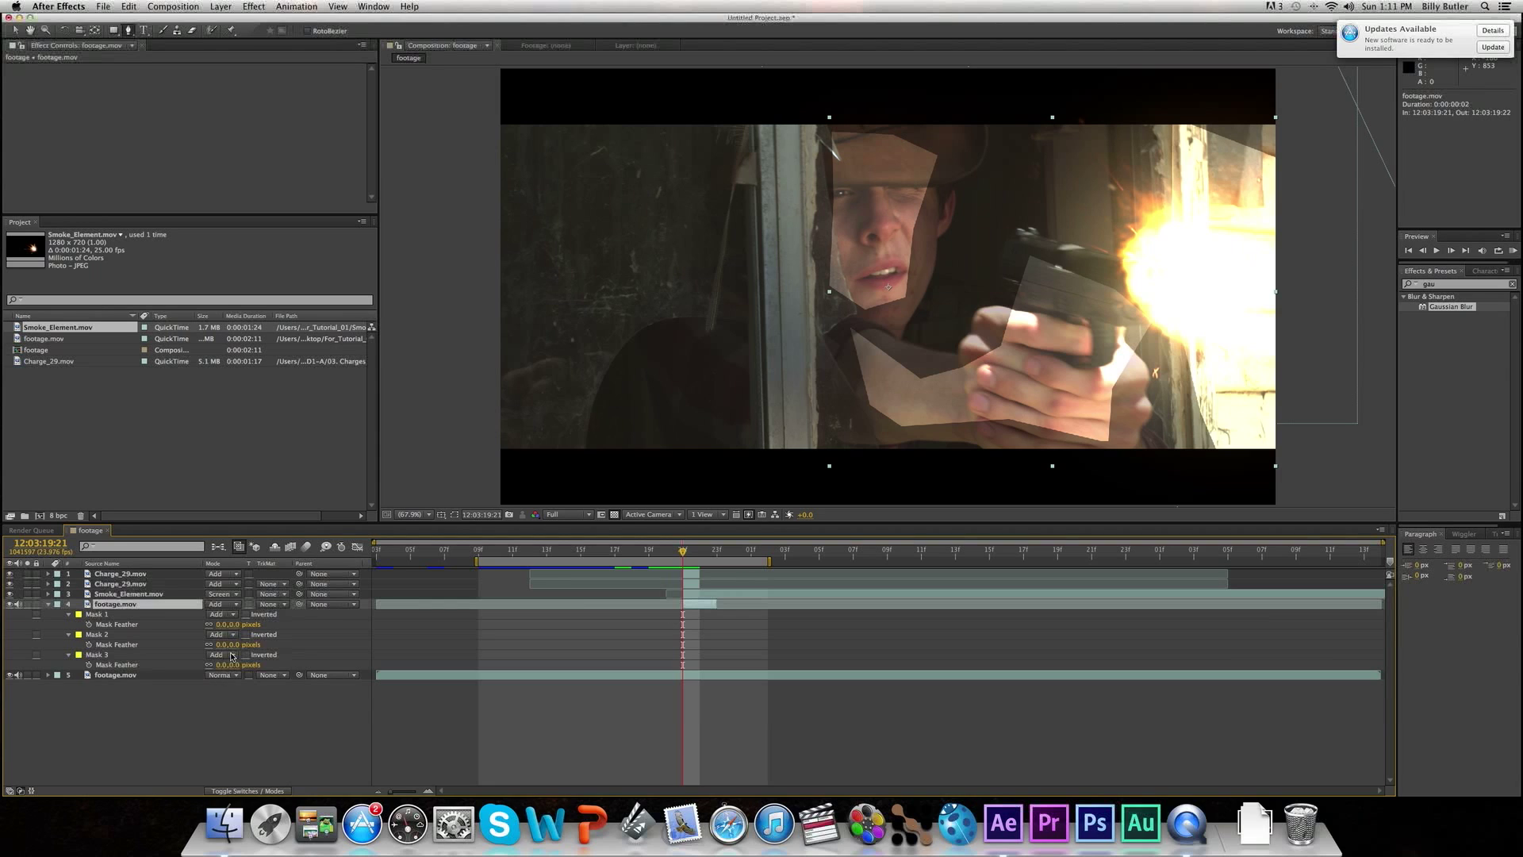
pyautogui.moveTo(232, 625); pyautogui.dragTo(267, 624)
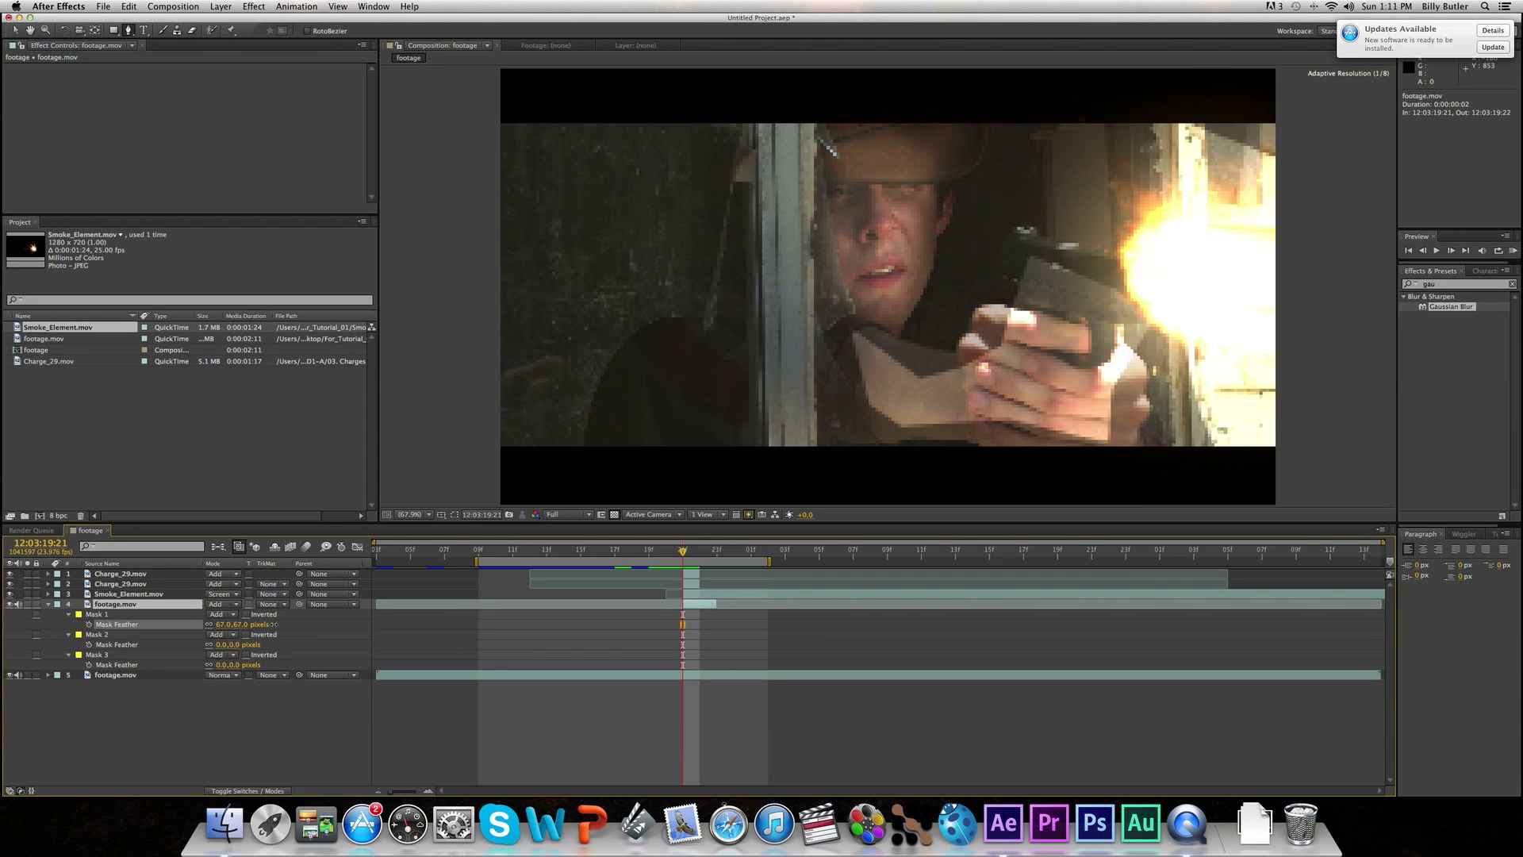
pyautogui.moveTo(281, 624); pyautogui.dragTo(282, 626)
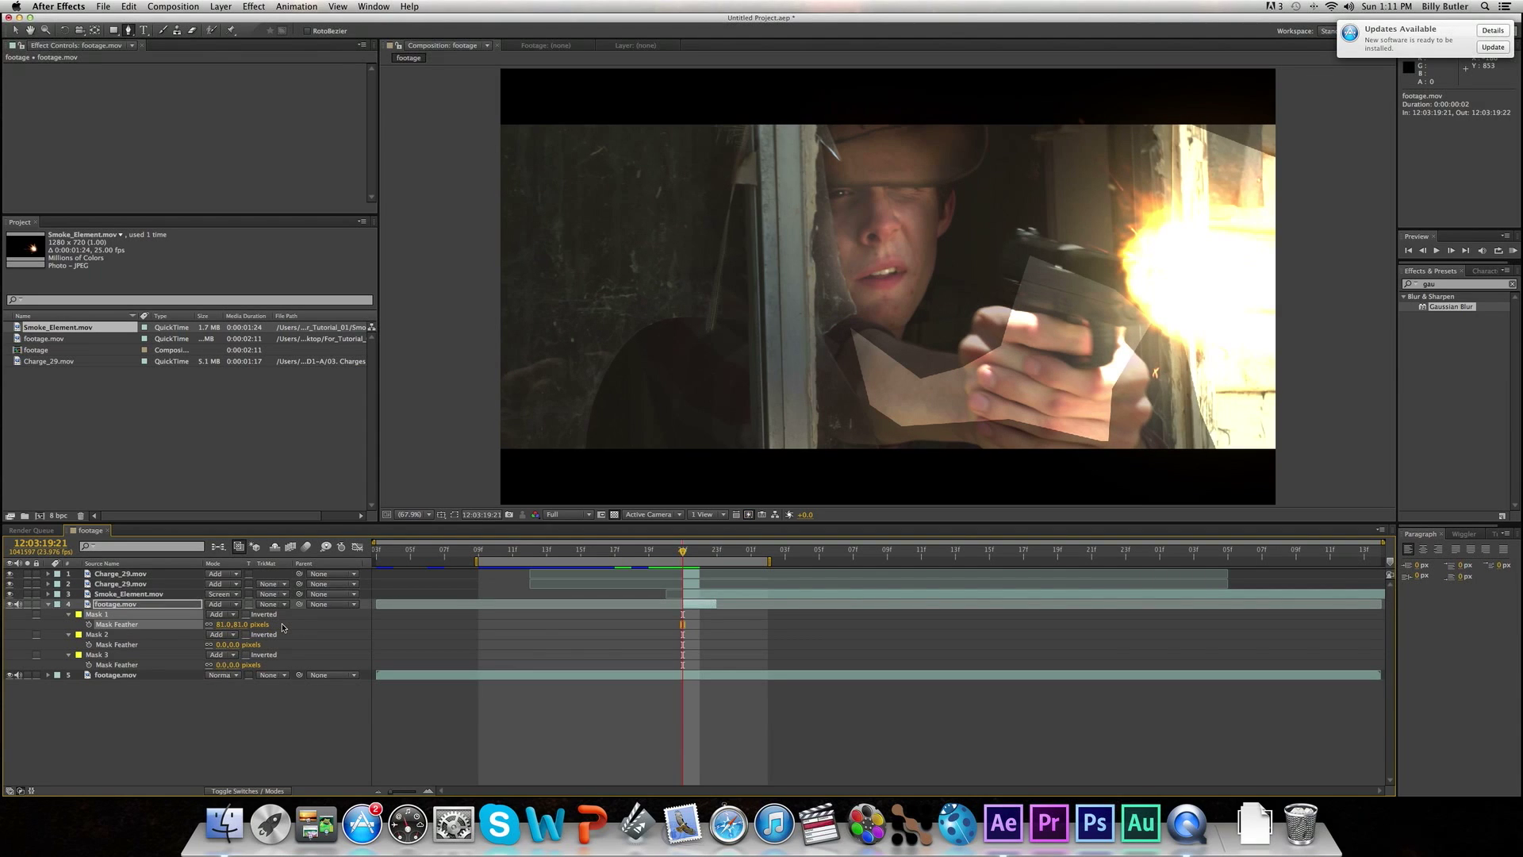
pyautogui.moveTo(230, 647); pyautogui.dragTo(397, 664)
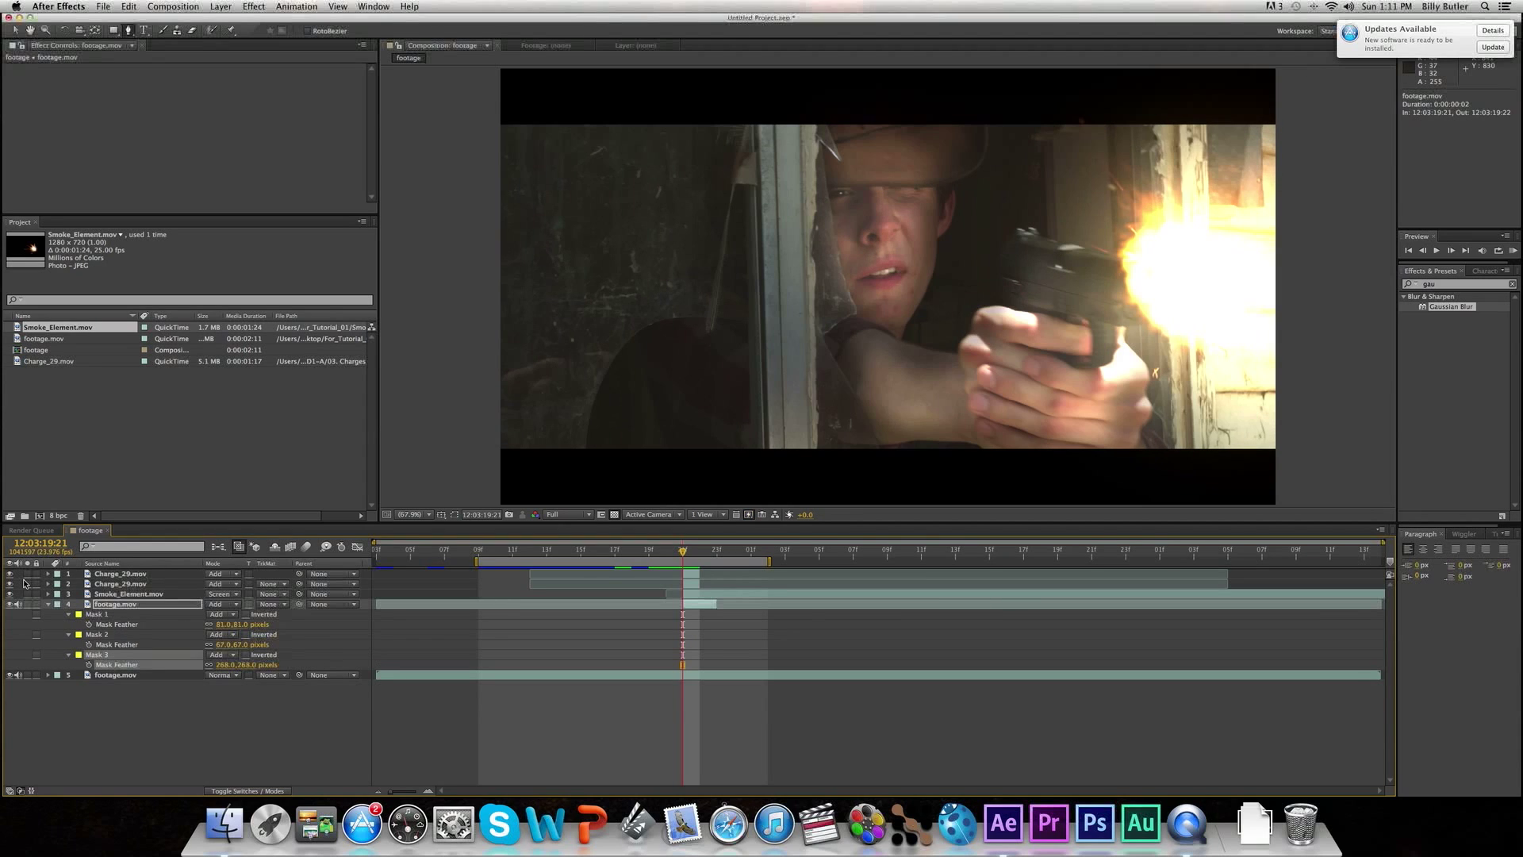
pyautogui.click(48, 604)
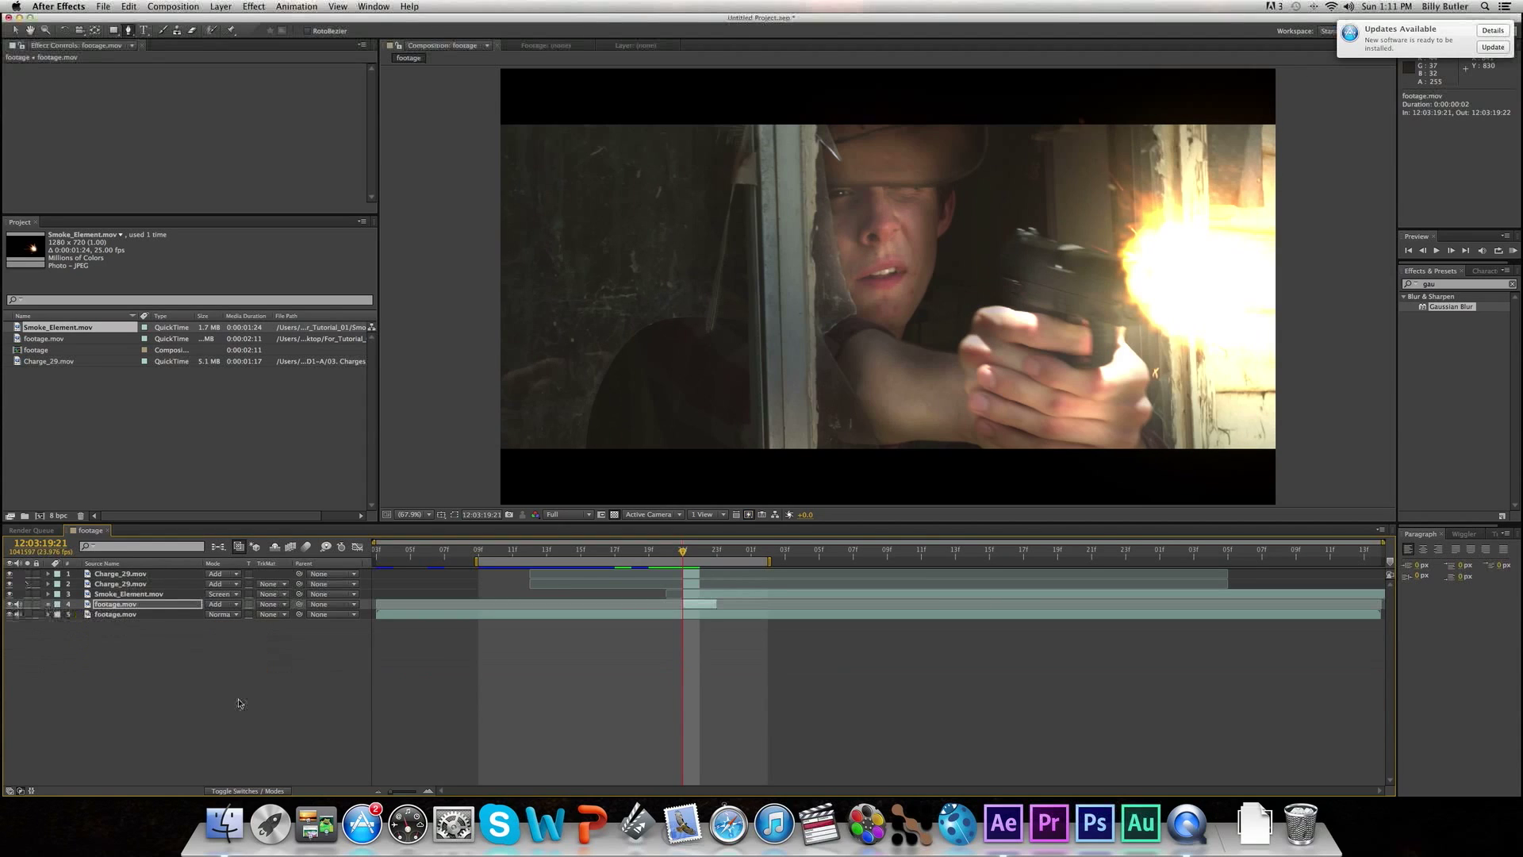
# Keyframe the duplicate's opacity at 100% on the flash frame and 50% one frame later.
pyautogui.click(401, 727)
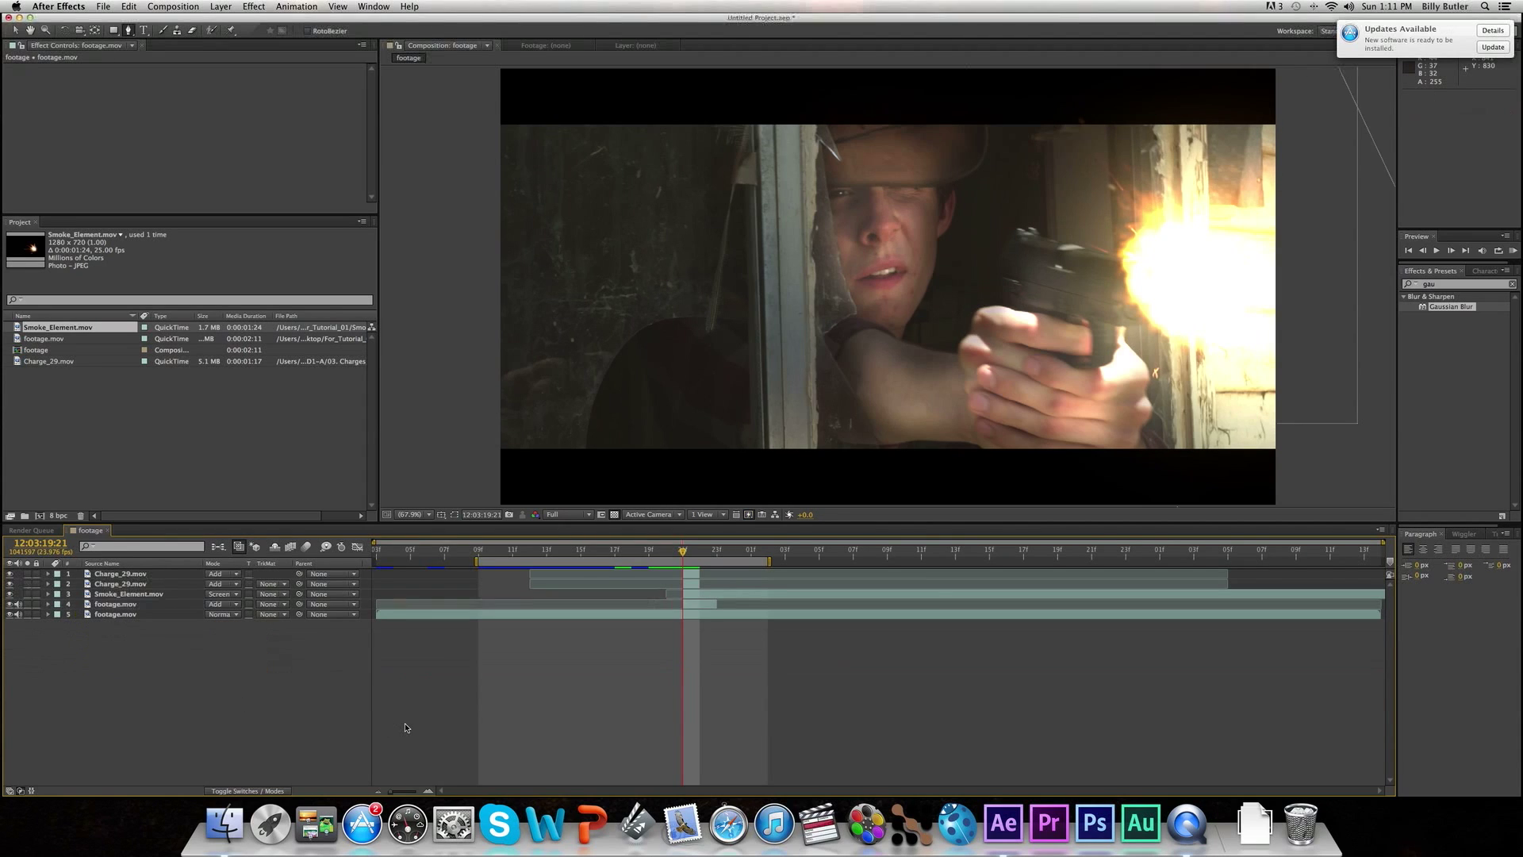
pyautogui.click(694, 605)
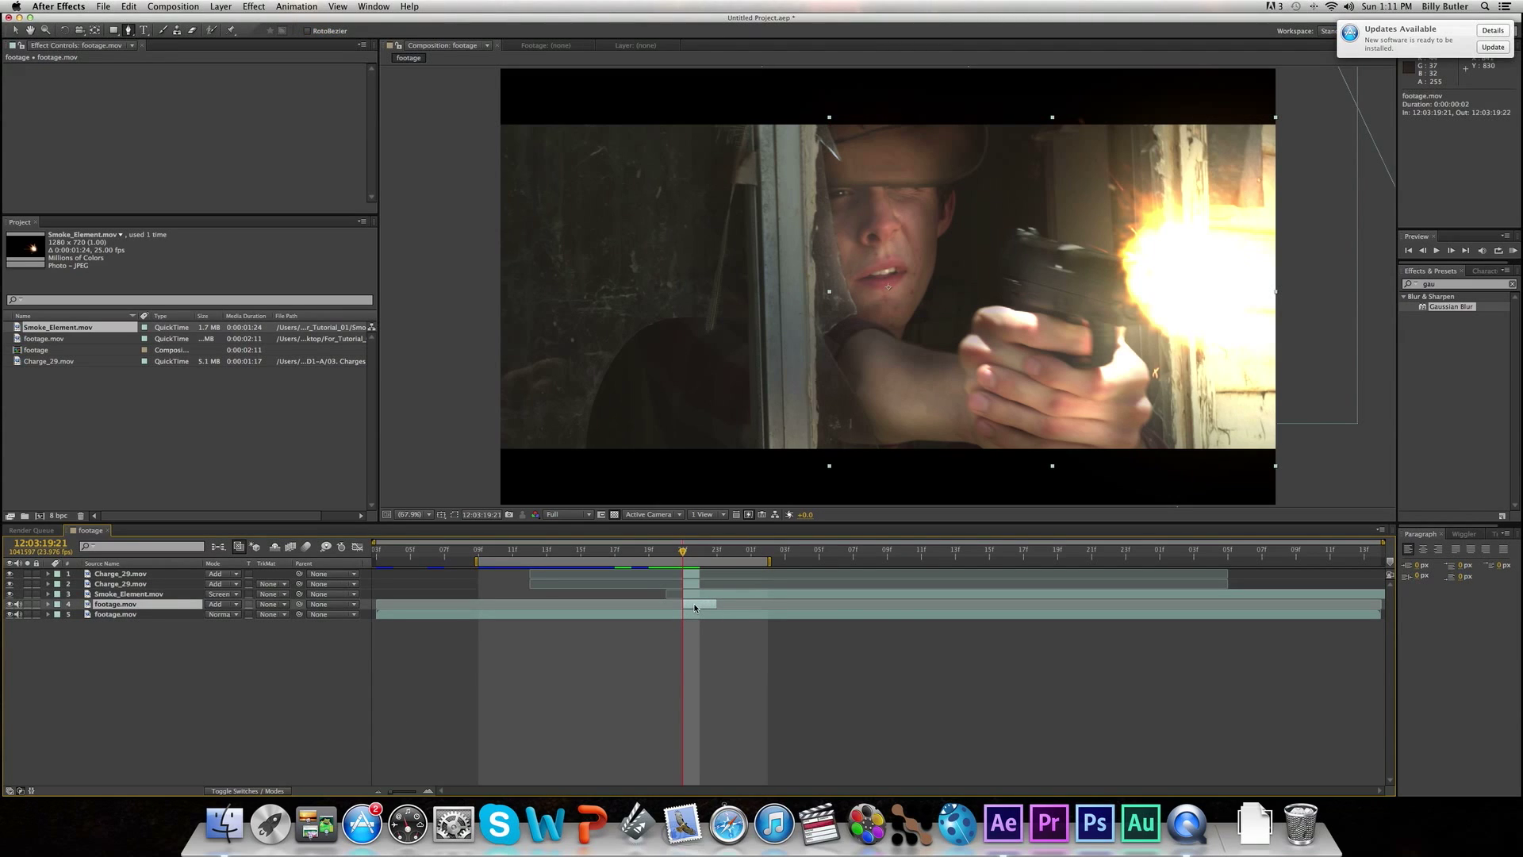
pyautogui.press('t')
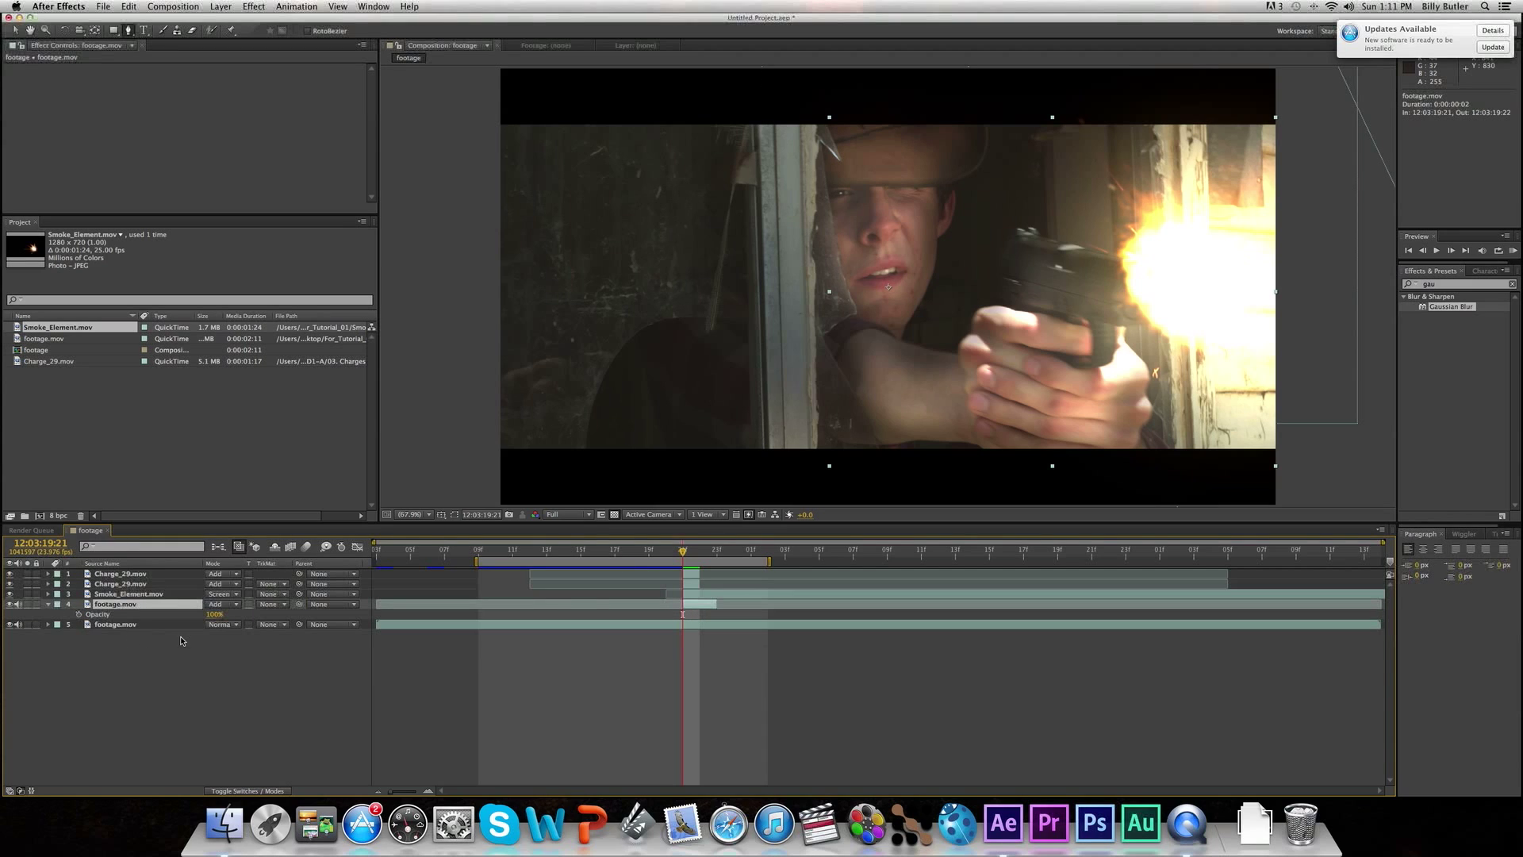
pyautogui.click(79, 614)
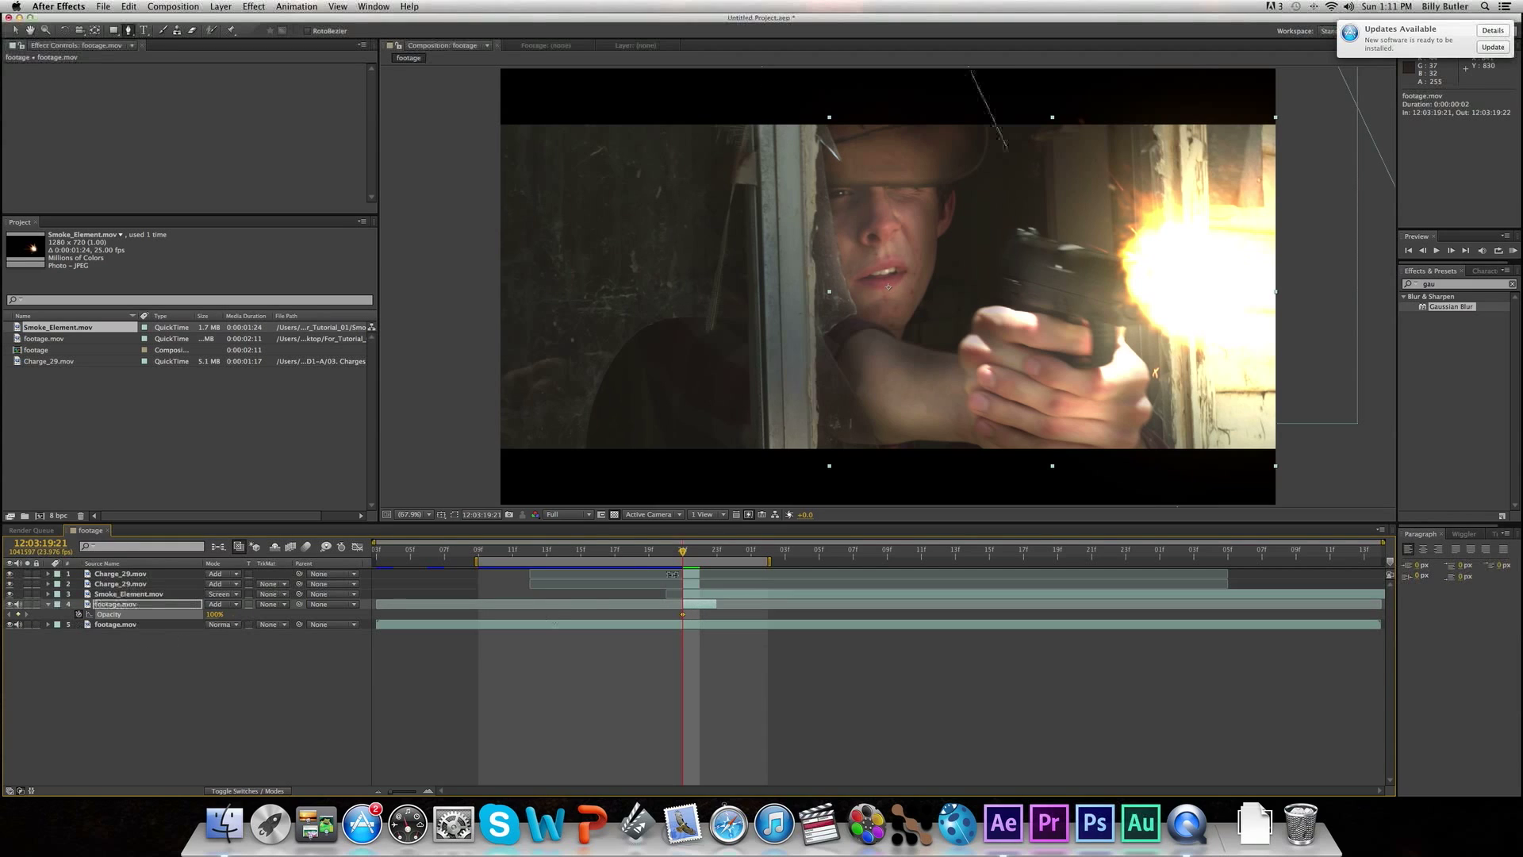
pyautogui.moveTo(686, 556); pyautogui.dragTo(702, 557)
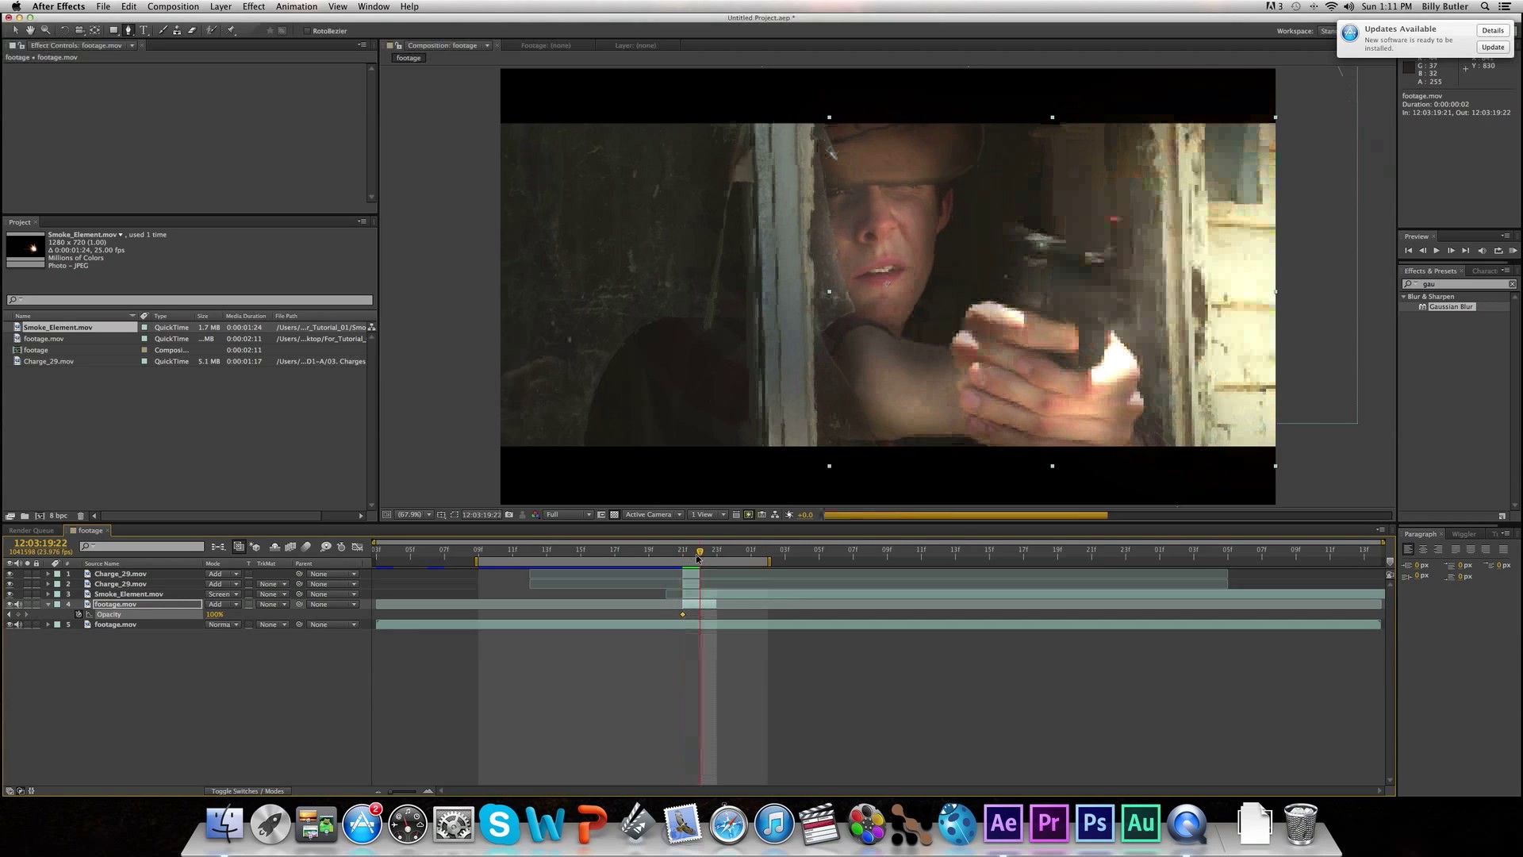
pyautogui.click(215, 614)
pyautogui.write('50')
pyautogui.press('Return')
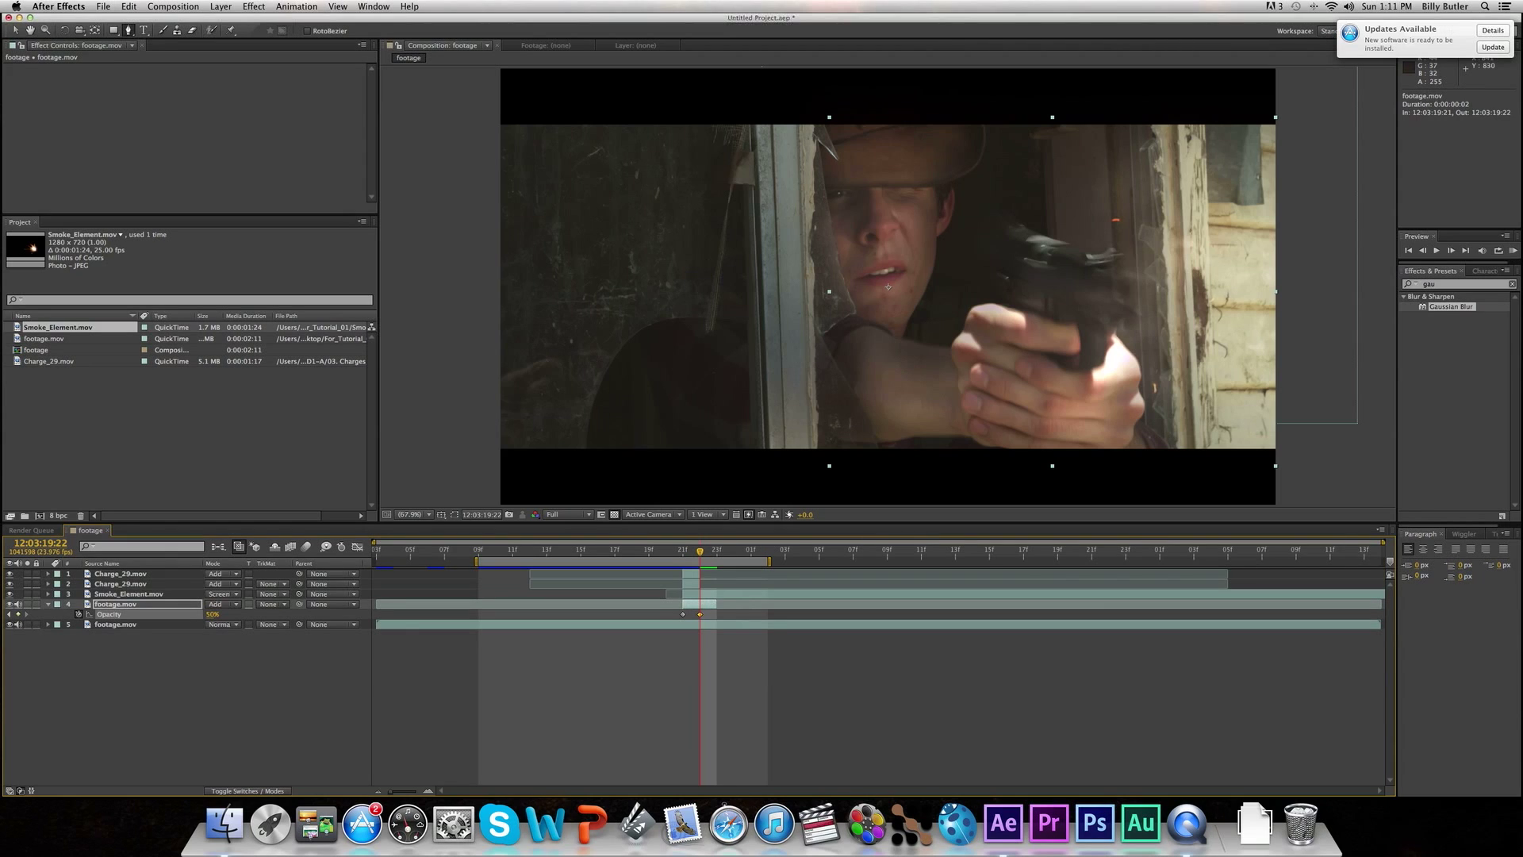
pyautogui.click(49, 605)
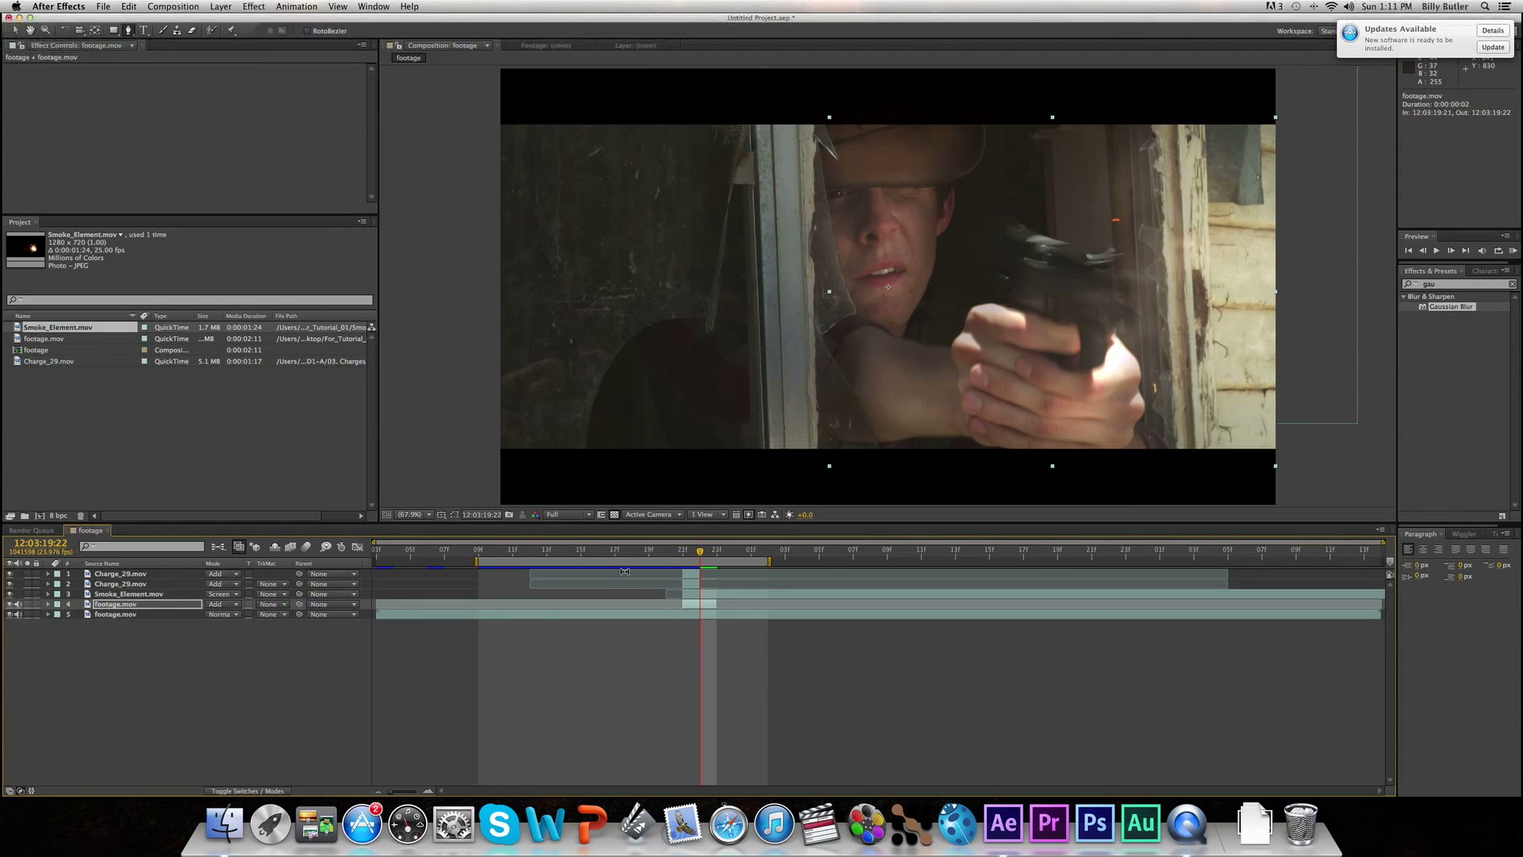
pyautogui.moveTo(700, 556)
pyautogui.mouseDown()
pyautogui.moveTo(678, 559)
pyautogui.moveTo(723, 569)
pyautogui.moveTo(674, 578)
pyautogui.moveTo(716, 582)
pyautogui.moveTo(671, 582)
pyautogui.moveTo(679, 539)
pyautogui.mouseUp()
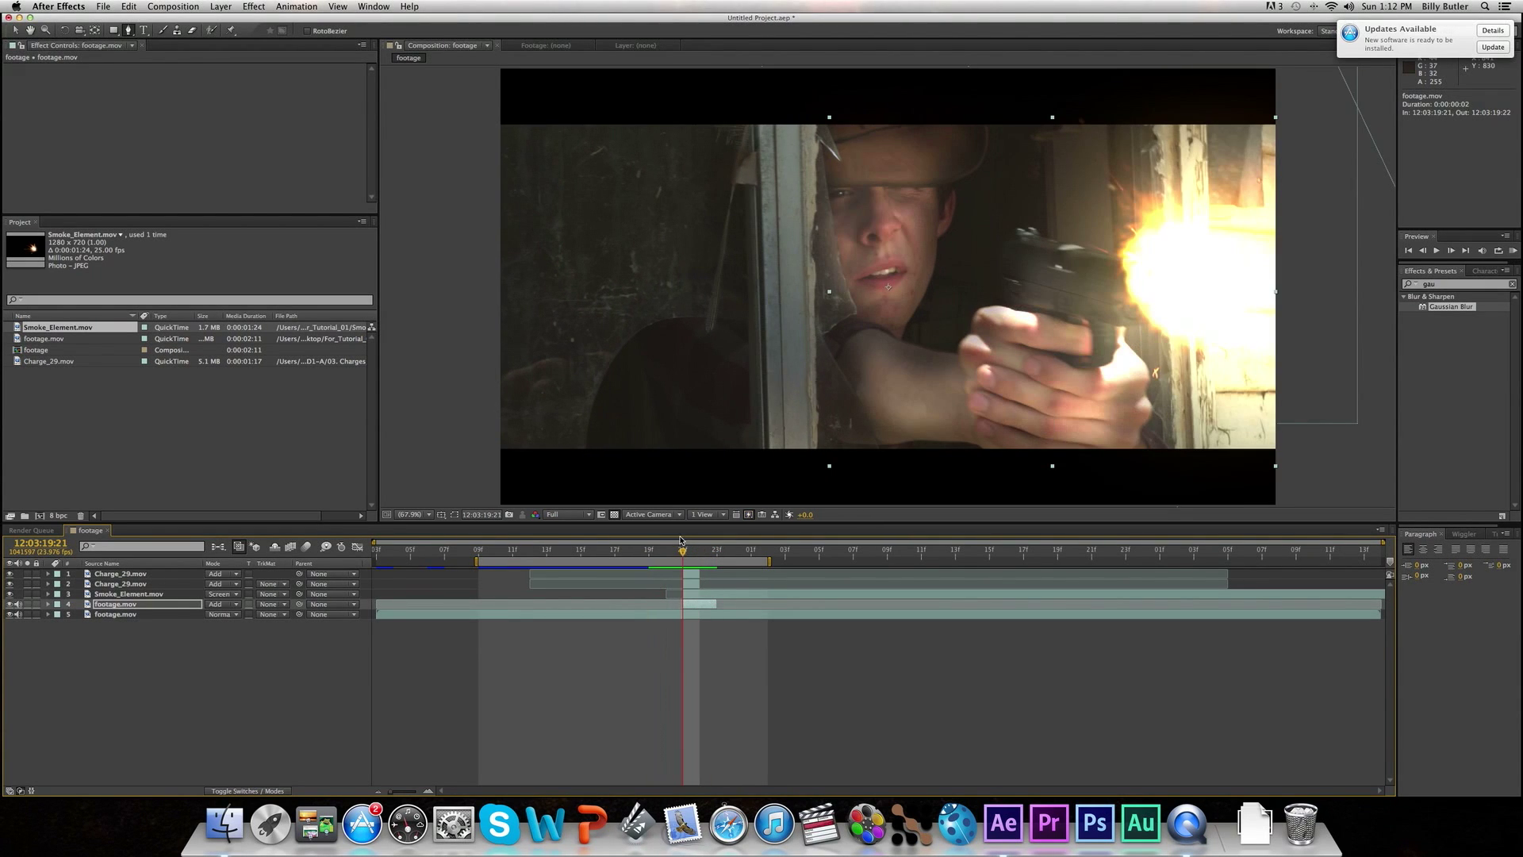
pyautogui.press('KP_0')
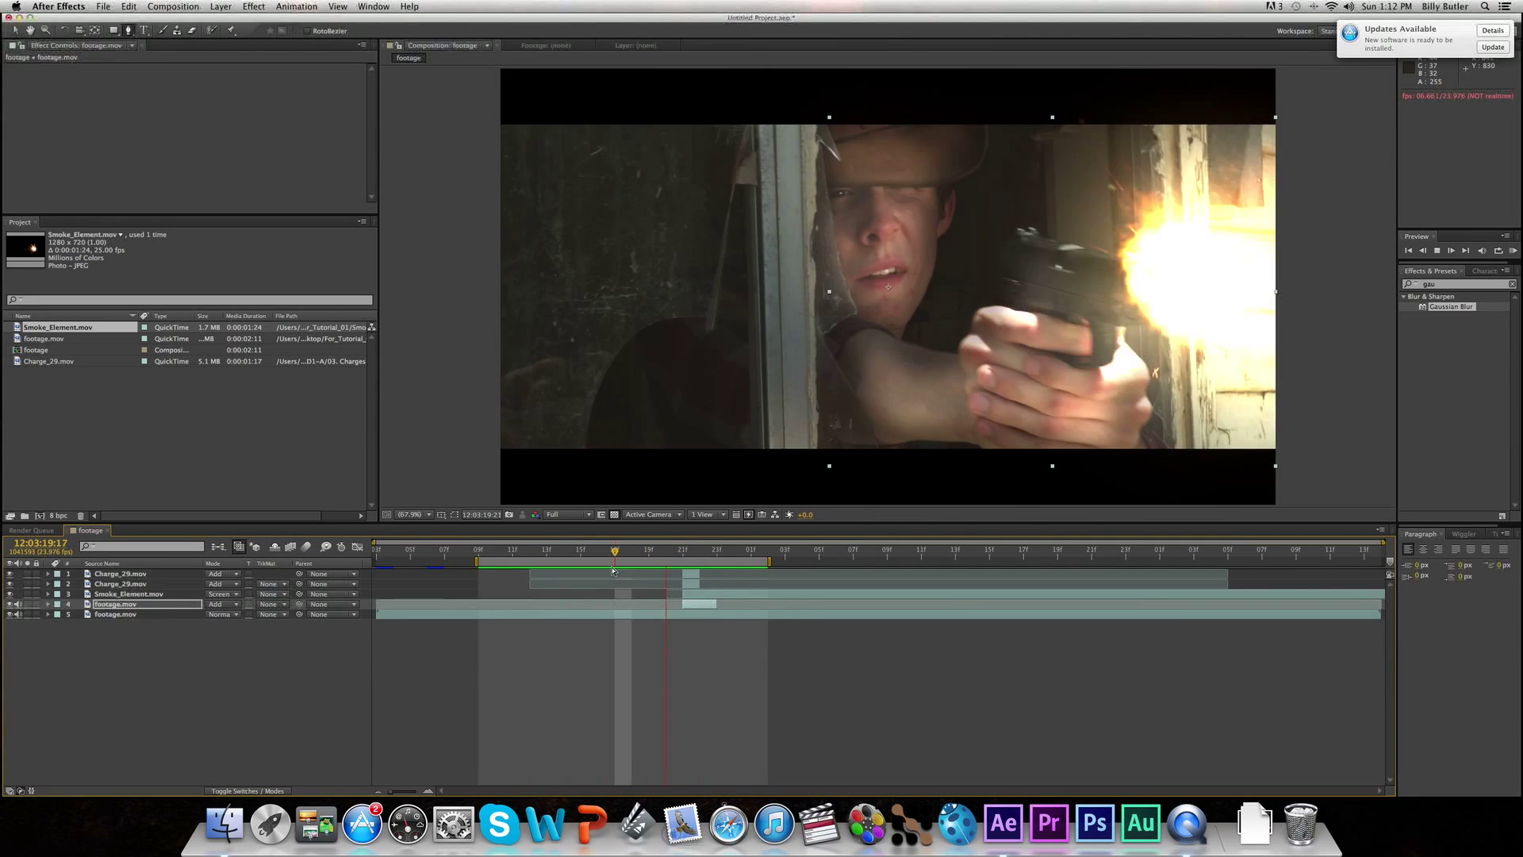
pyautogui.press('space')
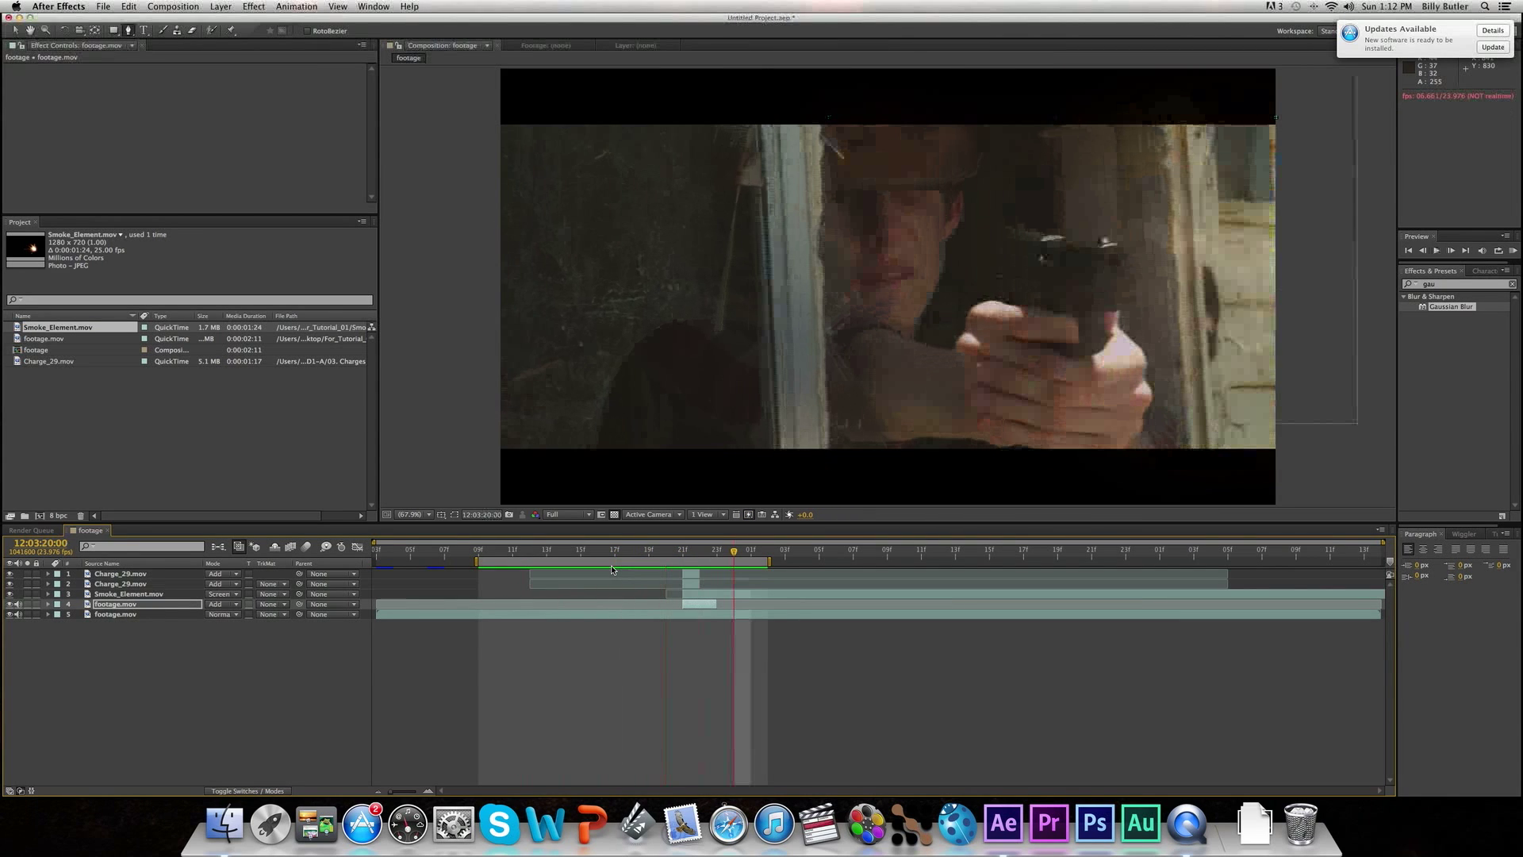